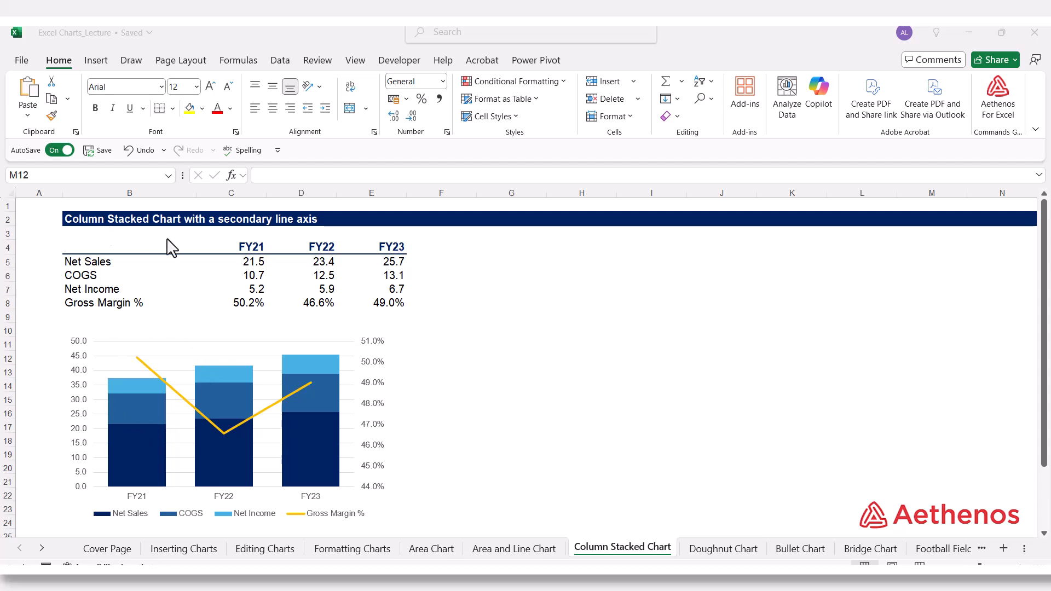
Step: Examine the Net Sales, COGS, Net Income and Gross Margin % series in the finished stacked column chart below the table
click(137, 412)
click(136, 384)
mouse_move(123, 432)
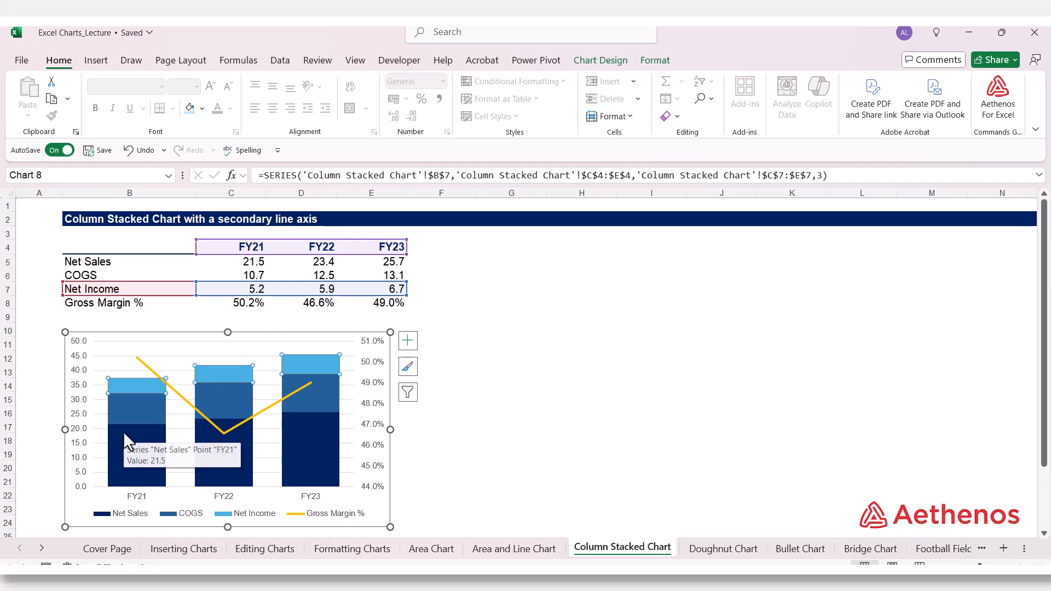
click(124, 414)
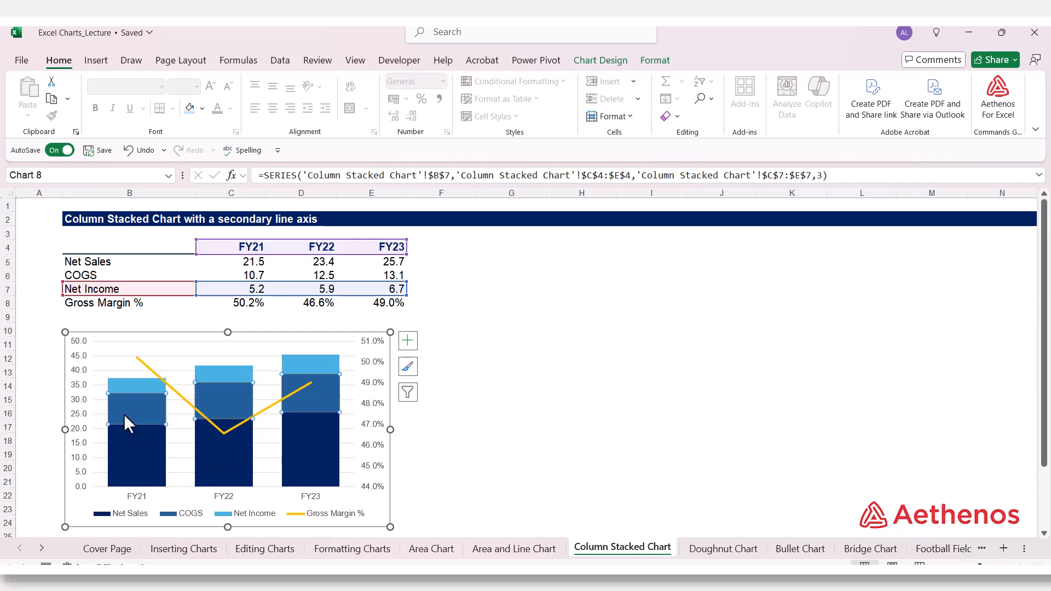
click(129, 438)
click(187, 405)
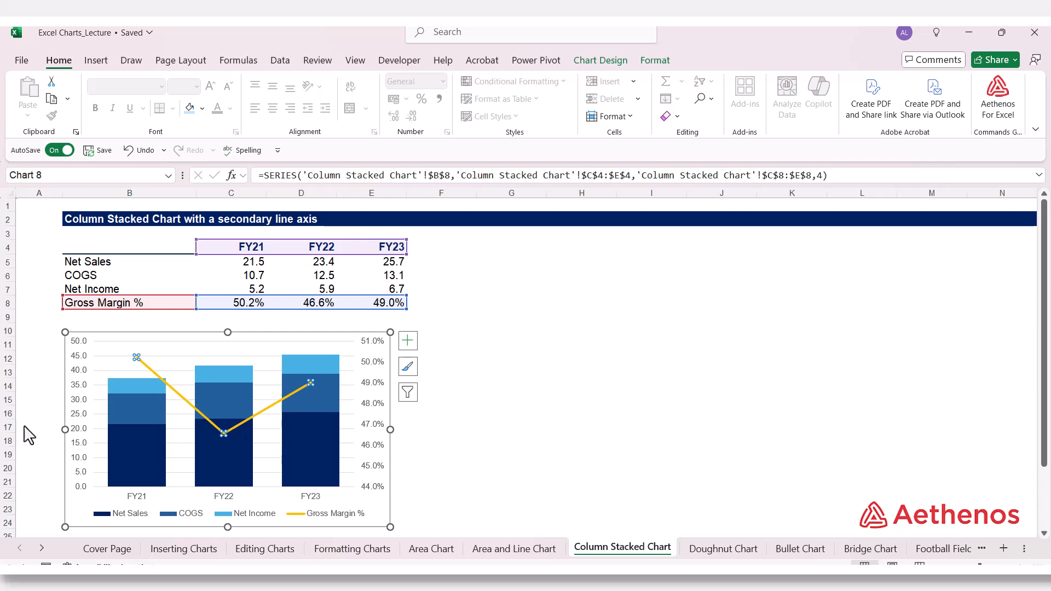
click(598, 400)
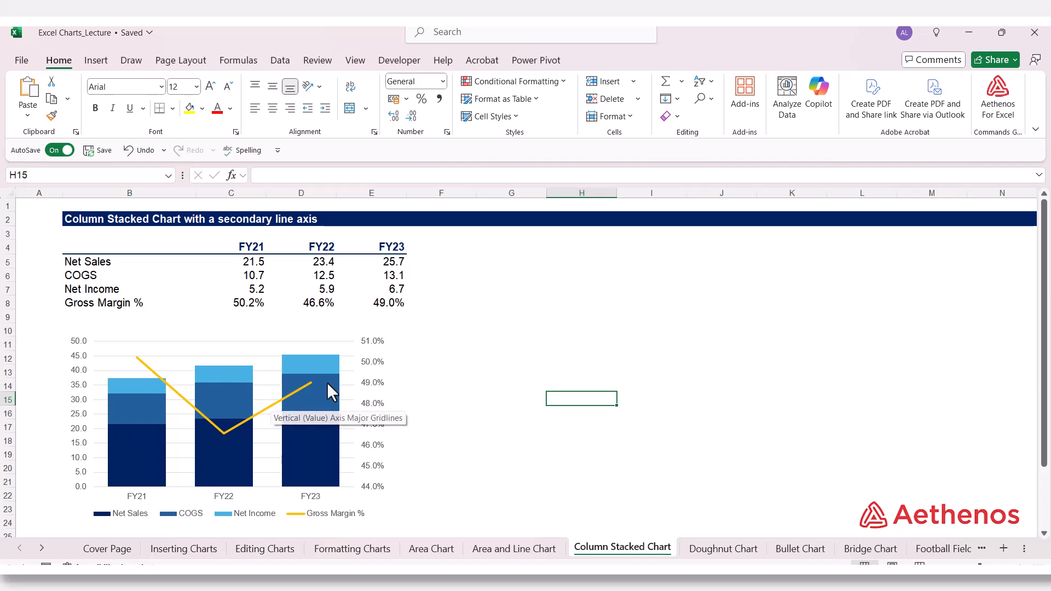
click(493, 350)
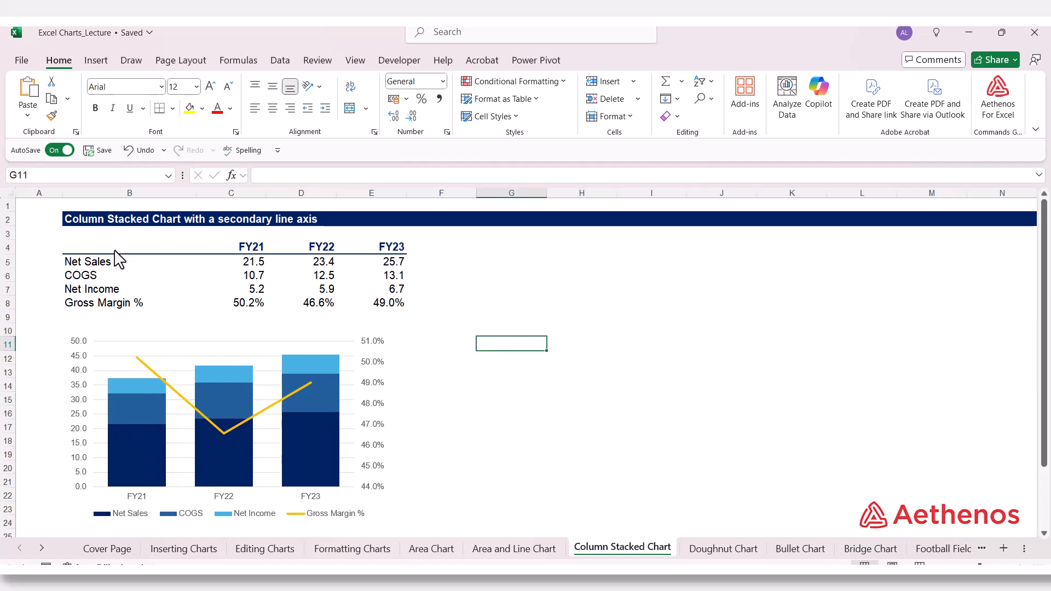
Step: Insert a 2-D stacked column chart from B4:E8 and place it over columns H to L beside the data table
drag(117, 247, 383, 308)
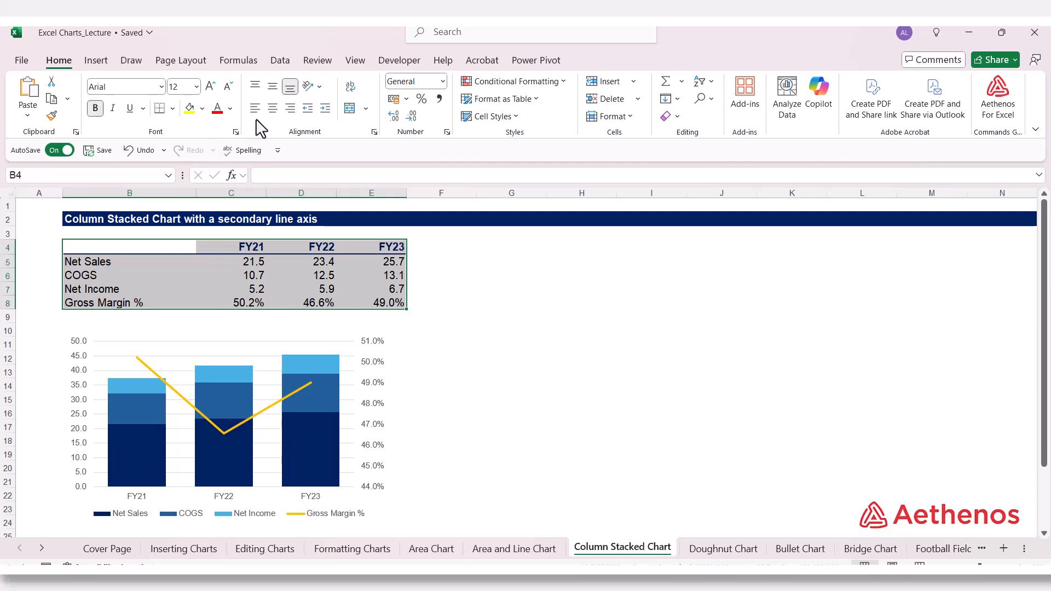
click(103, 63)
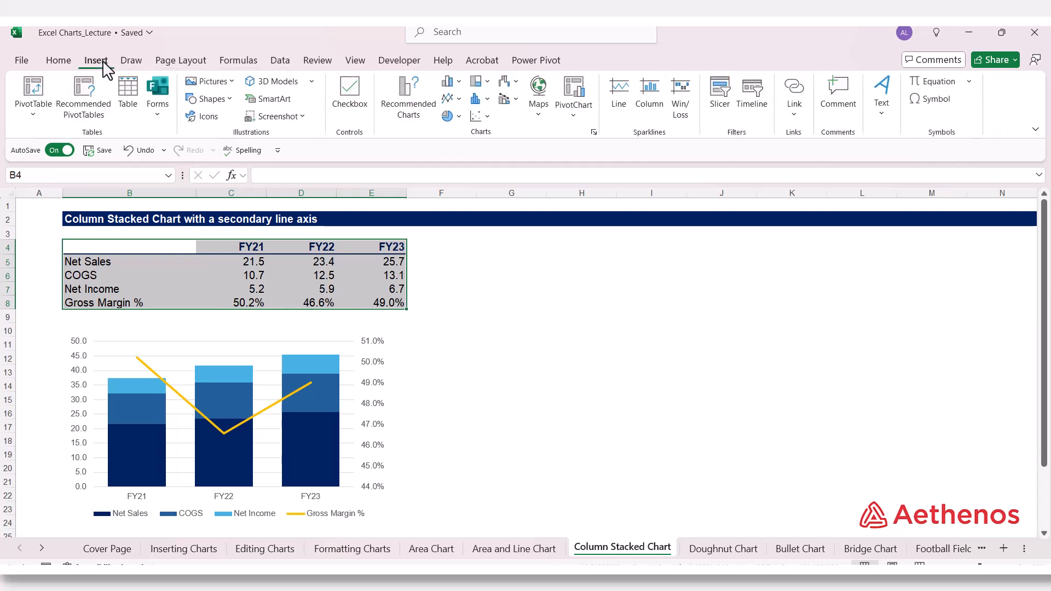
click(458, 83)
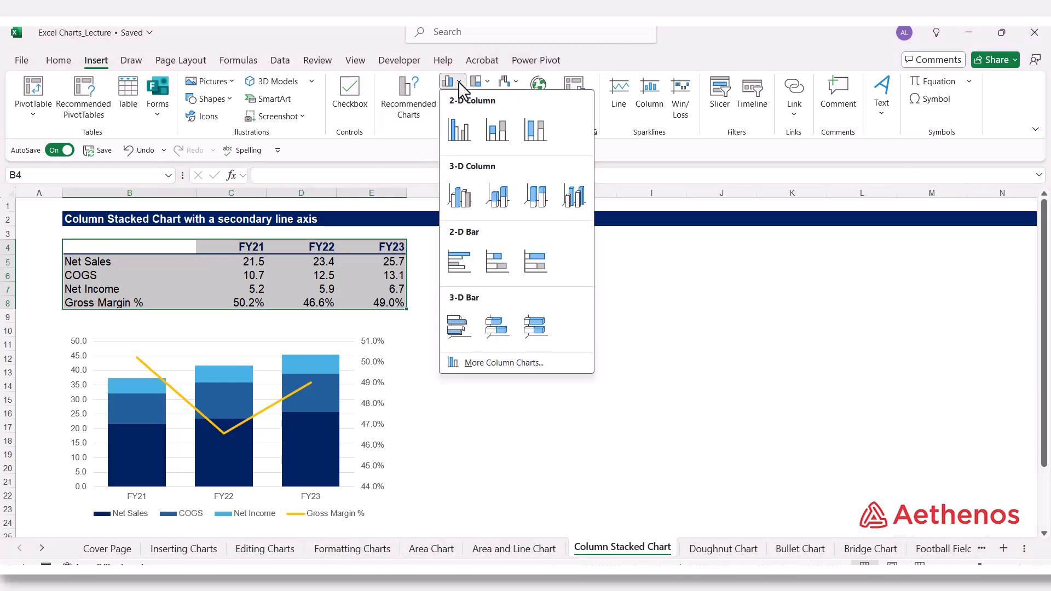
click(492, 137)
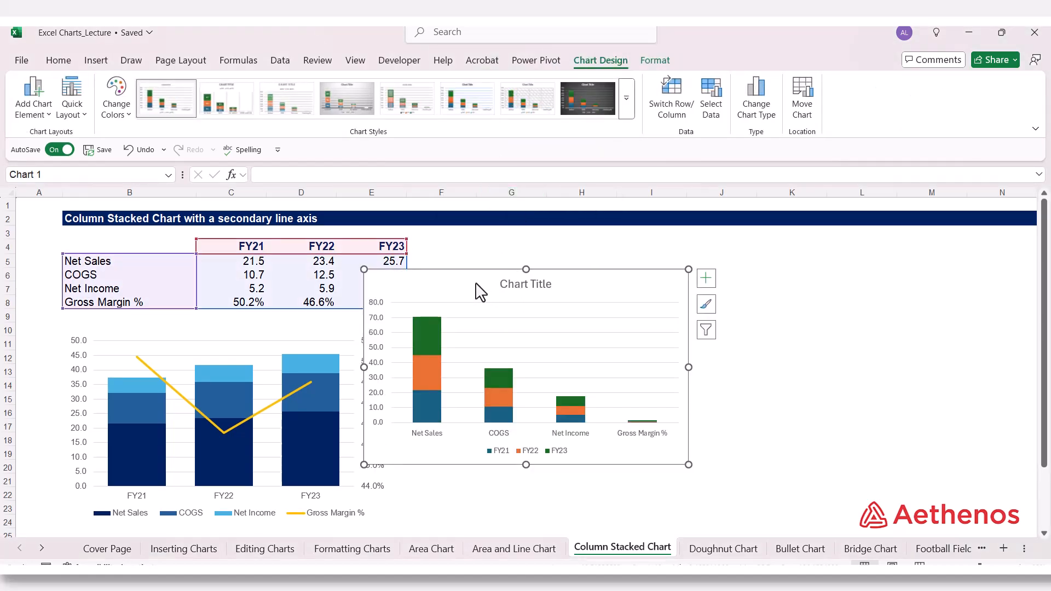
mouse_move(481, 292)
mouse_down()
mouse_move(655, 270)
mouse_move(640, 268)
mouse_up()
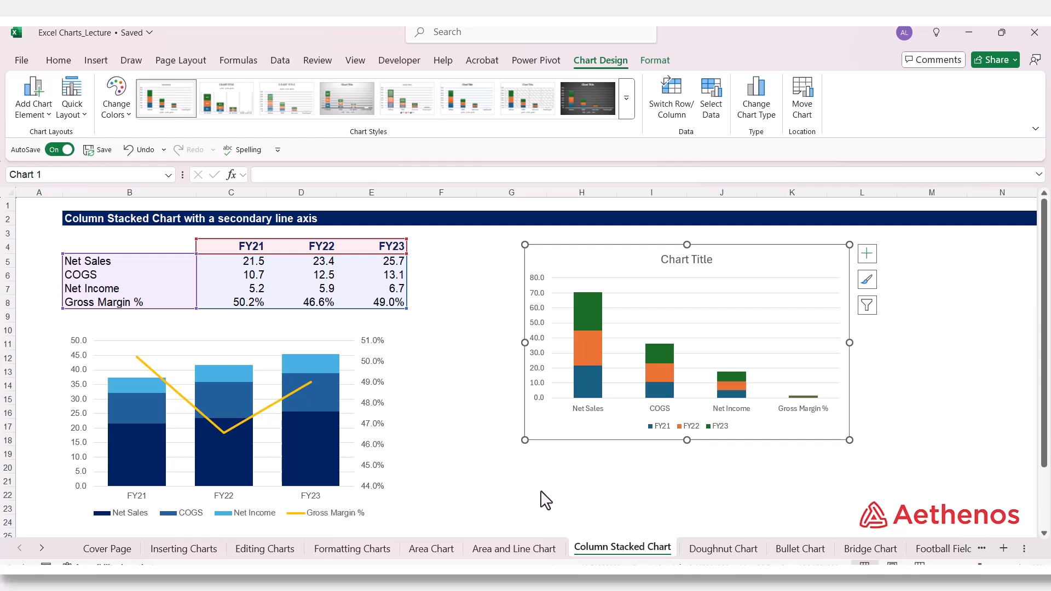
Step: Switch the new chart's rows and columns so FY21 to FY23 form the horizontal axis categories
right_click(746, 273)
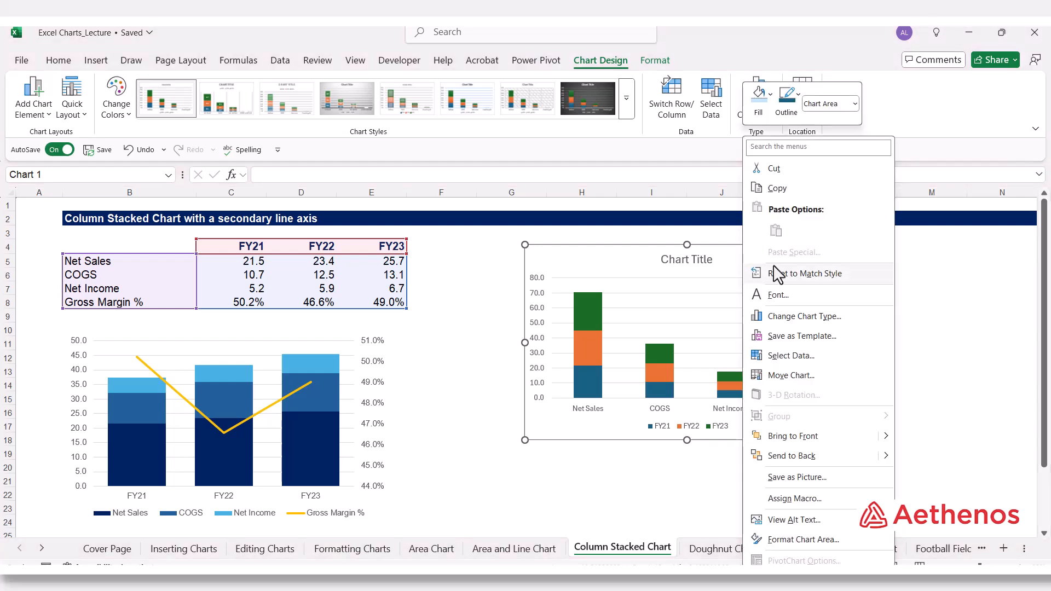
click(776, 356)
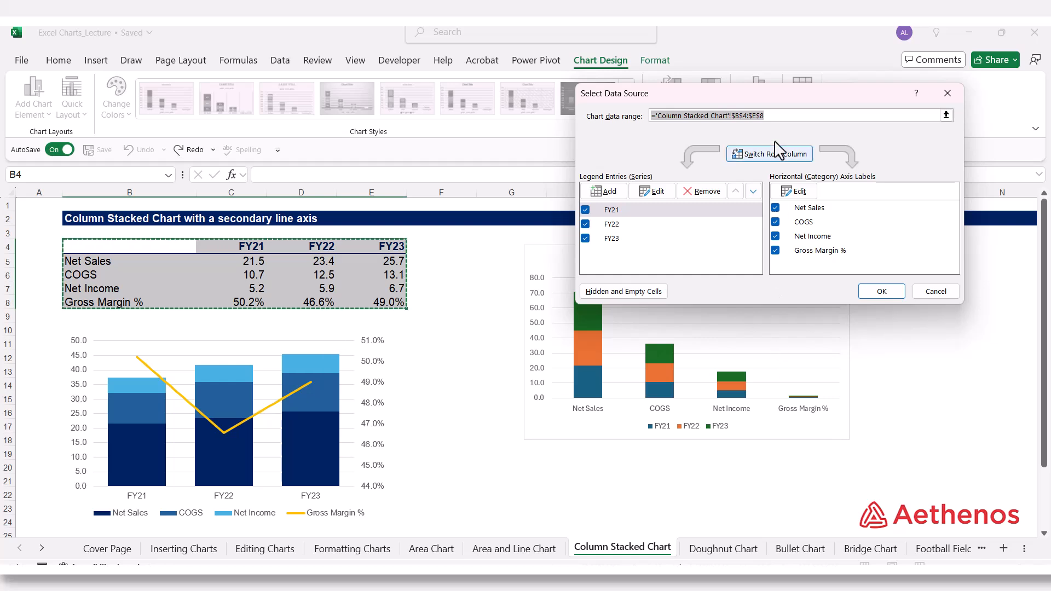
click(786, 156)
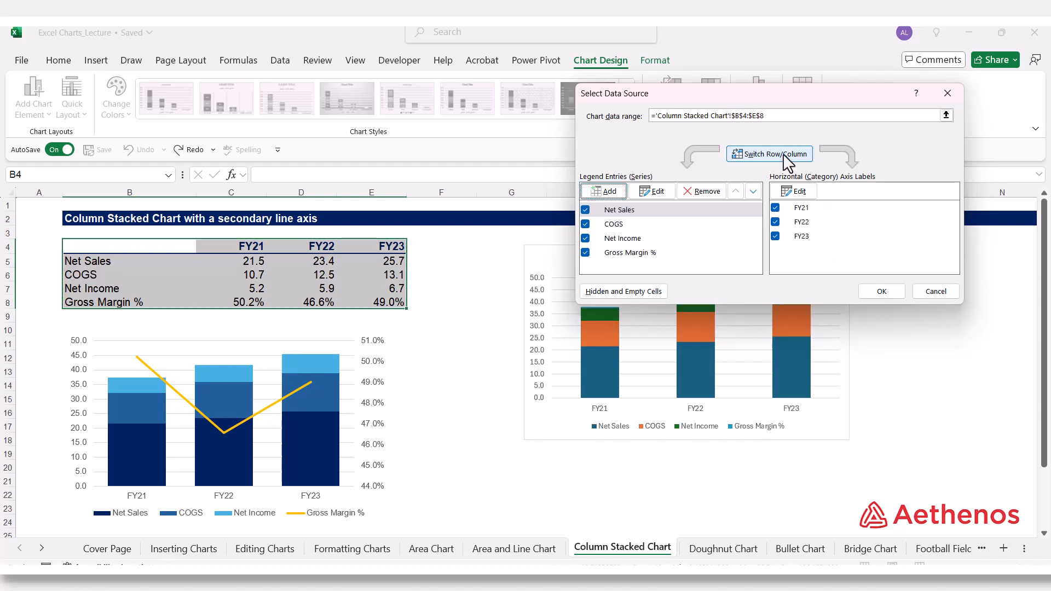
drag(799, 102, 900, 273)
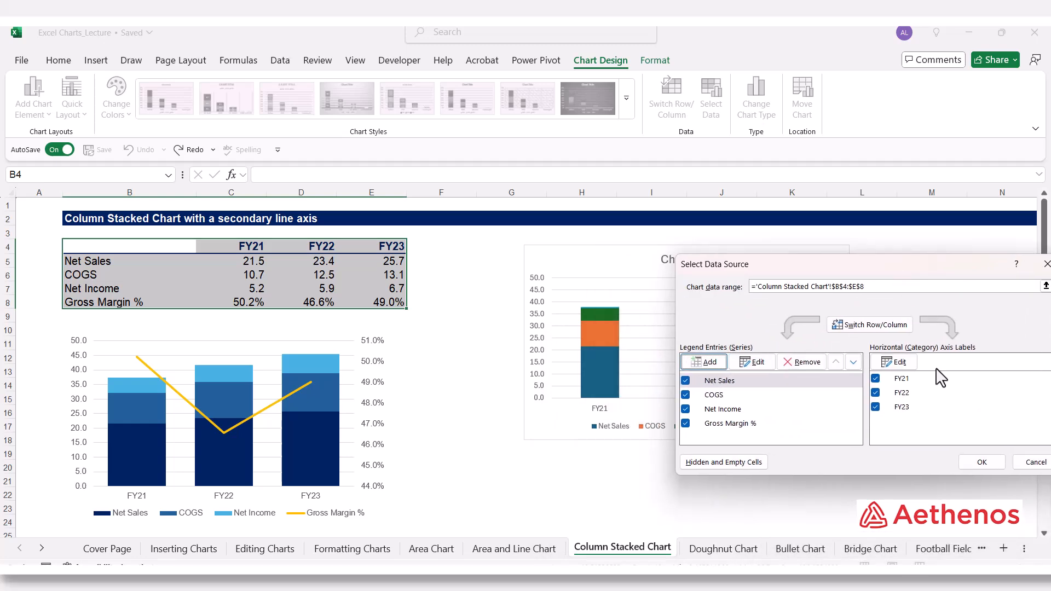
click(966, 462)
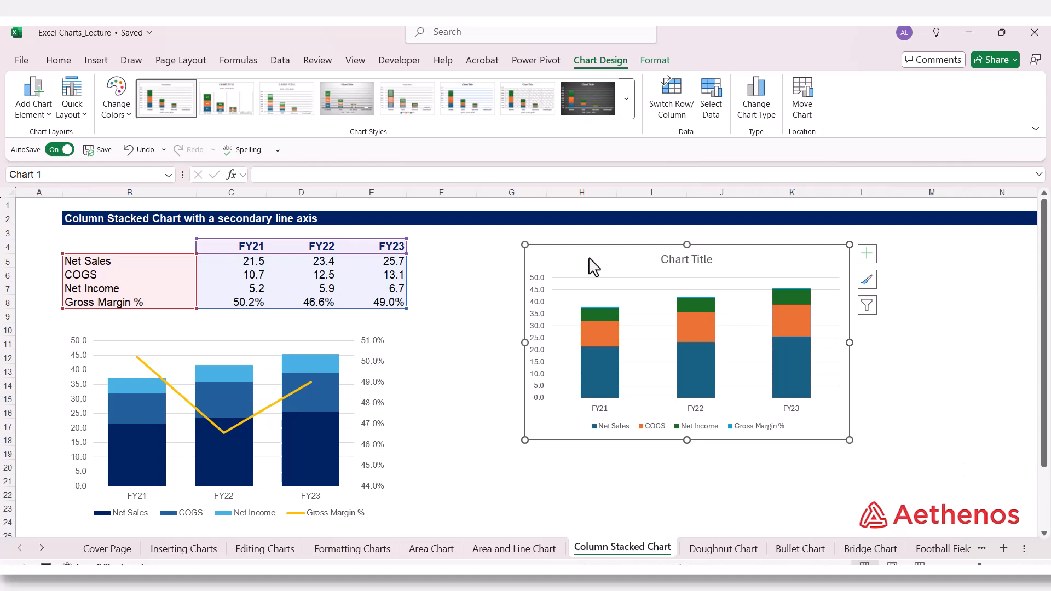
Step: Set the new chart's text to Arial, size 9
click(58, 61)
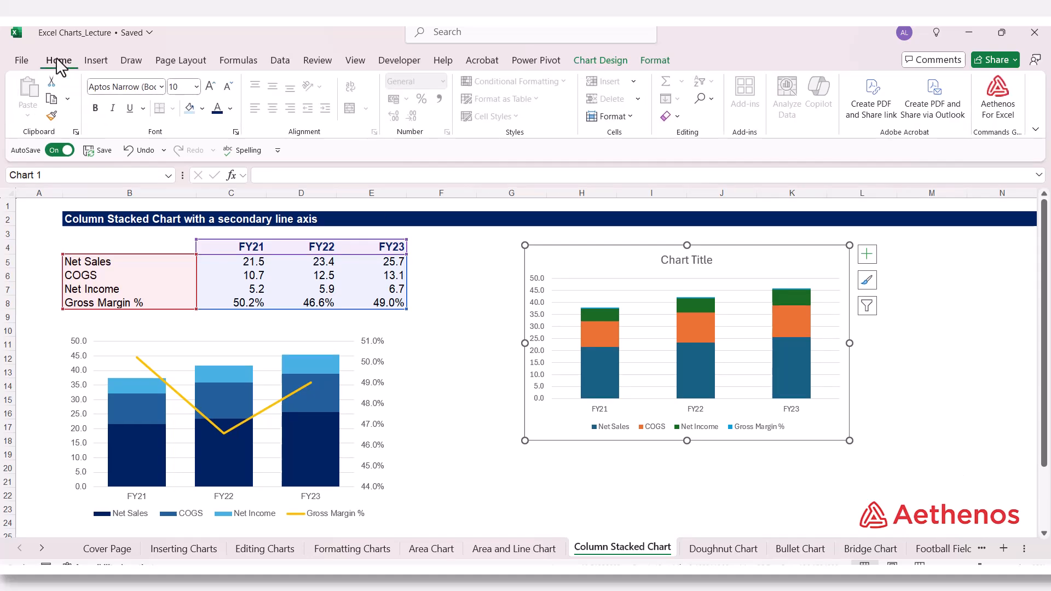
click(161, 87)
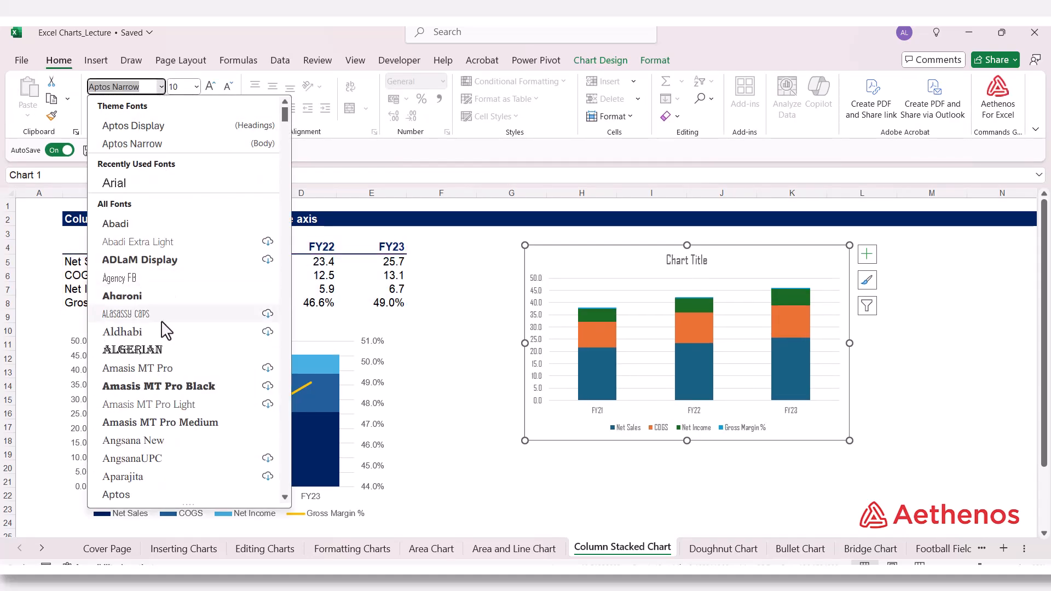
scroll(170, 331, down, 7)
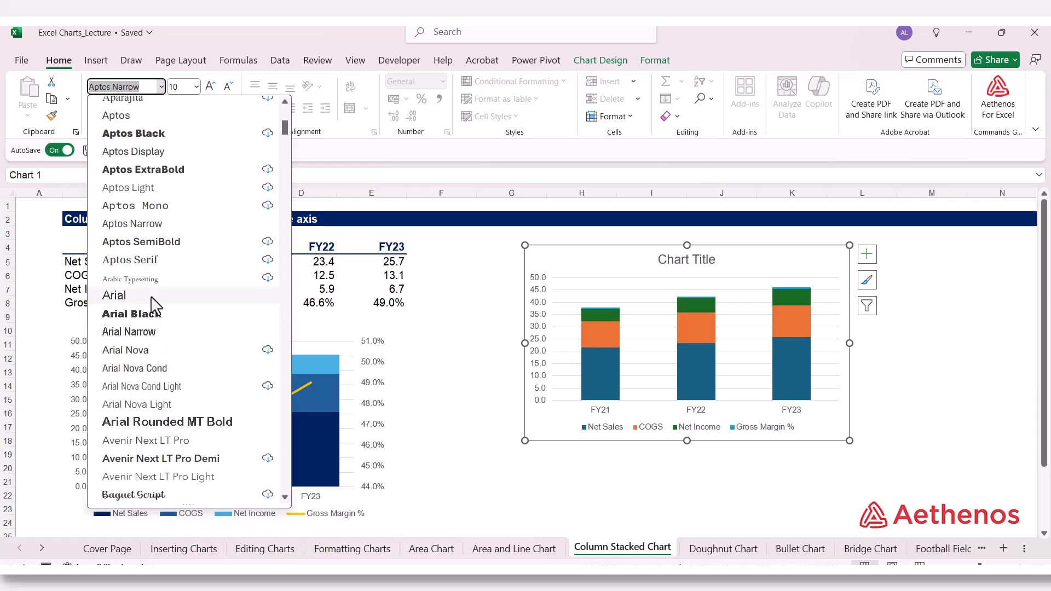
click(164, 295)
click(196, 86)
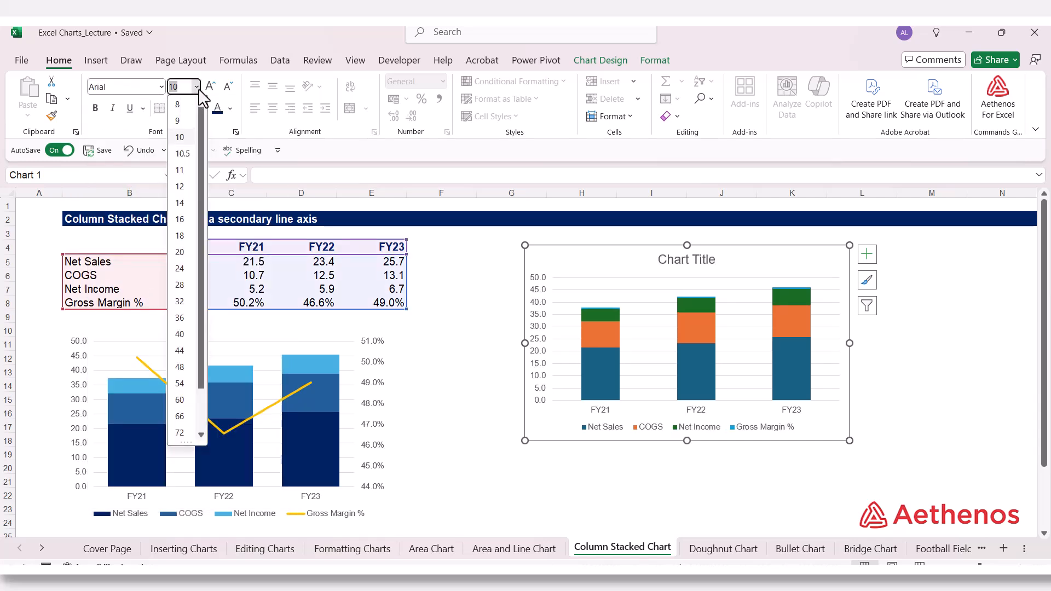
click(186, 120)
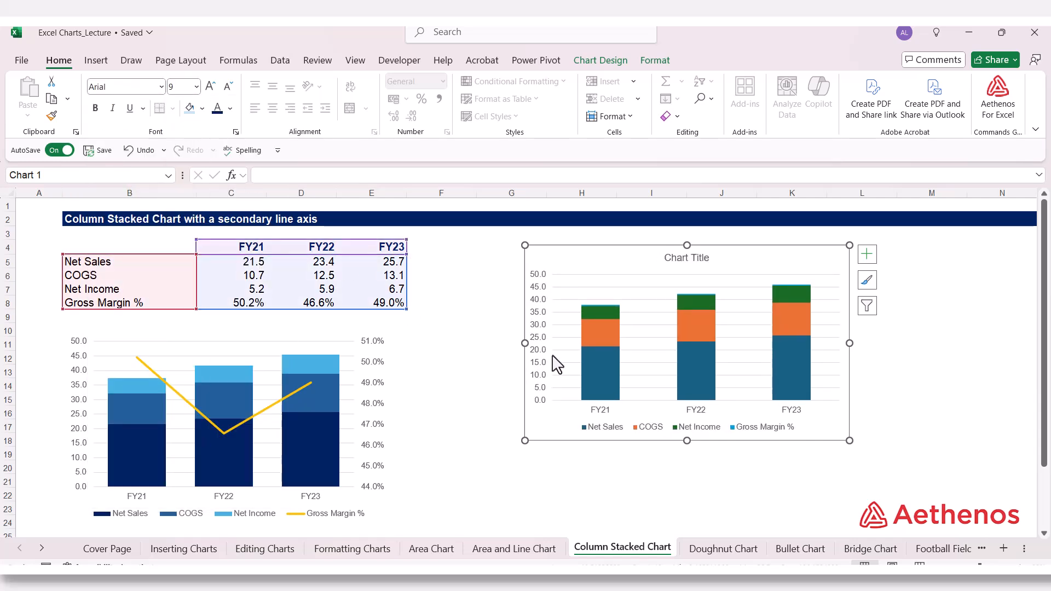
Step: Format the new chart's area with no fill and no border line
right_click(628, 272)
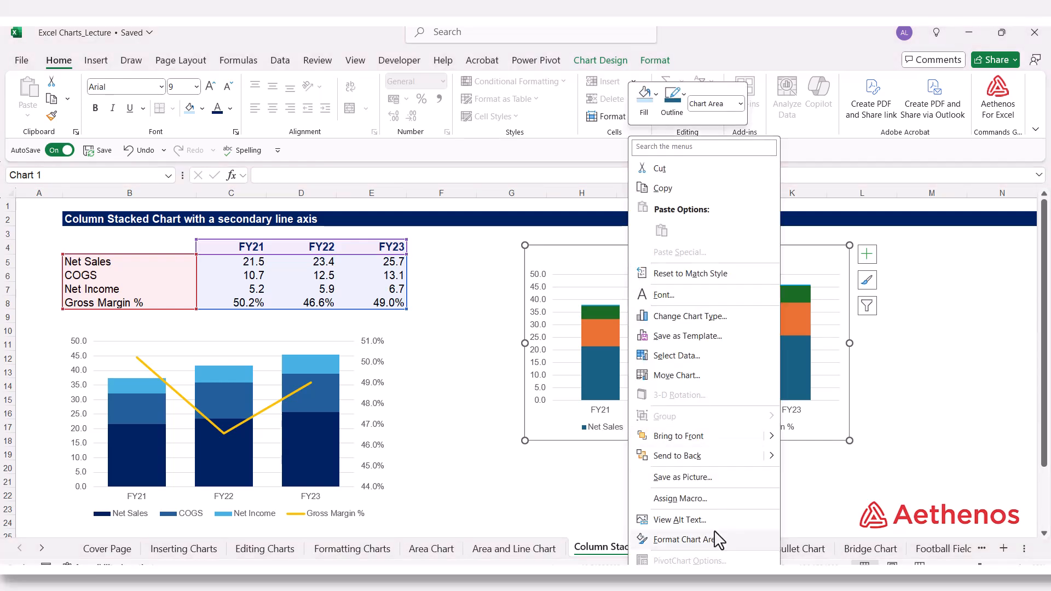
click(649, 535)
click(884, 290)
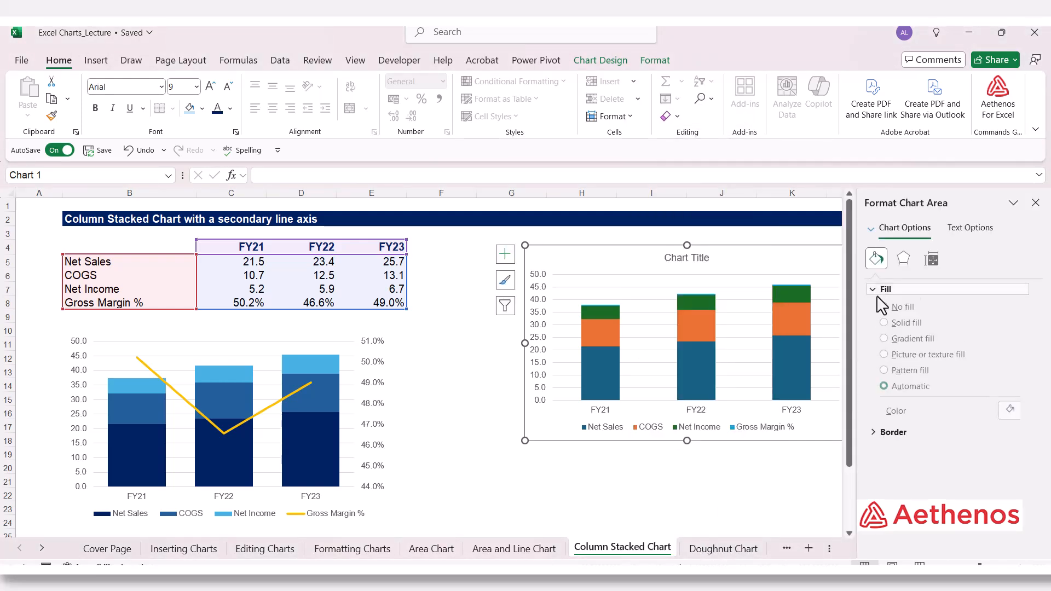
click(888, 412)
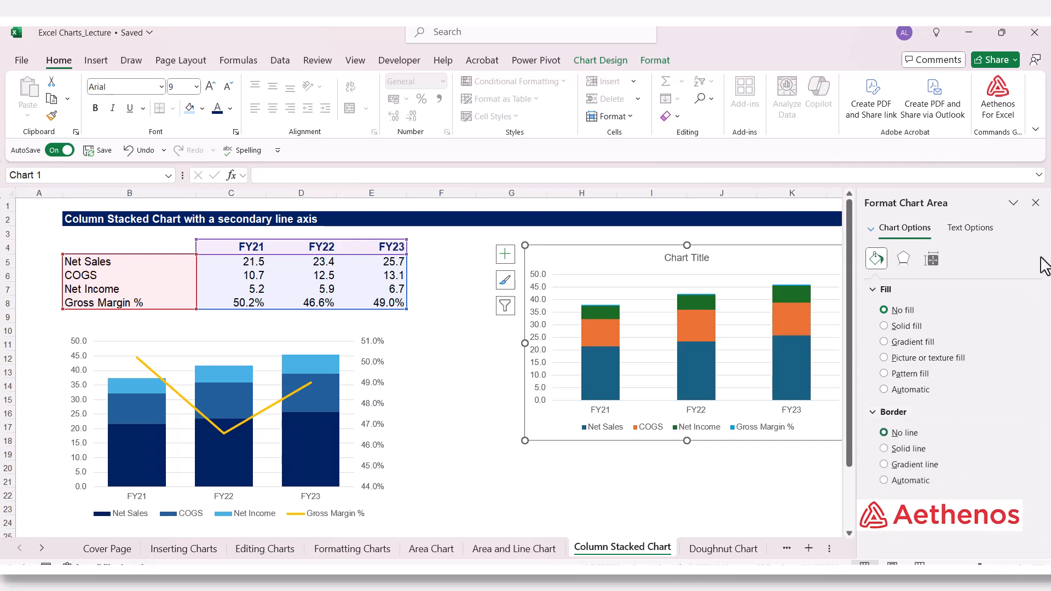
click(1035, 202)
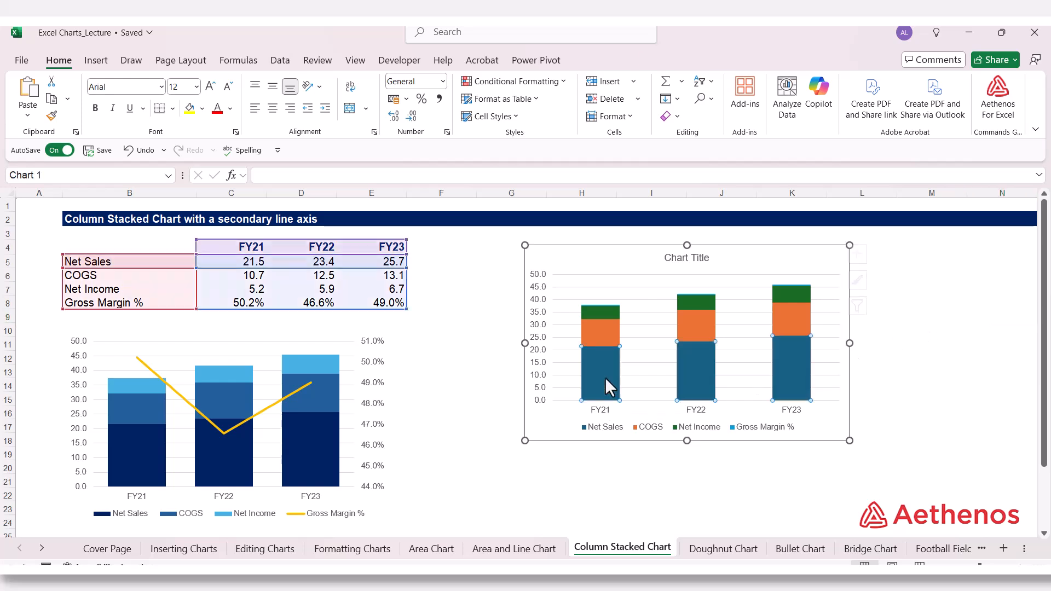
Step: Fill the Net Sales series of the new chart with the standard dark blue colour
click(606, 378)
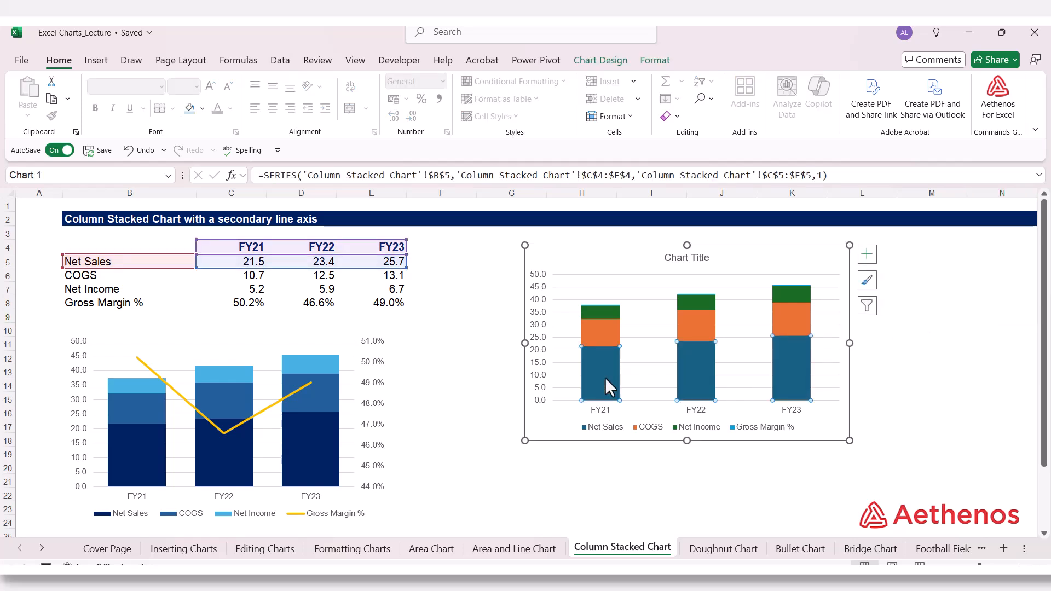
right_click(606, 377)
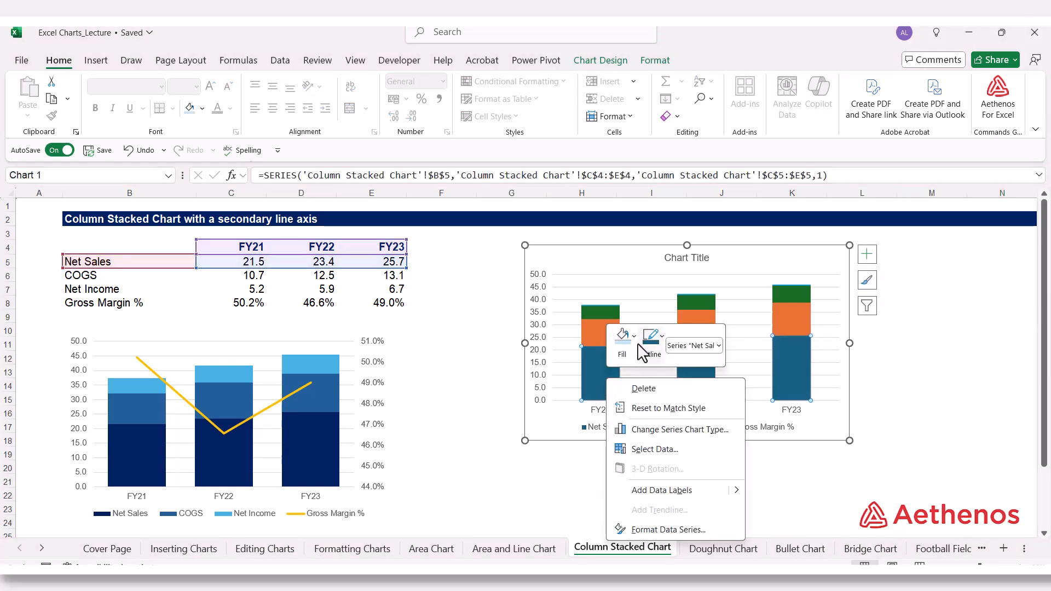
click(635, 338)
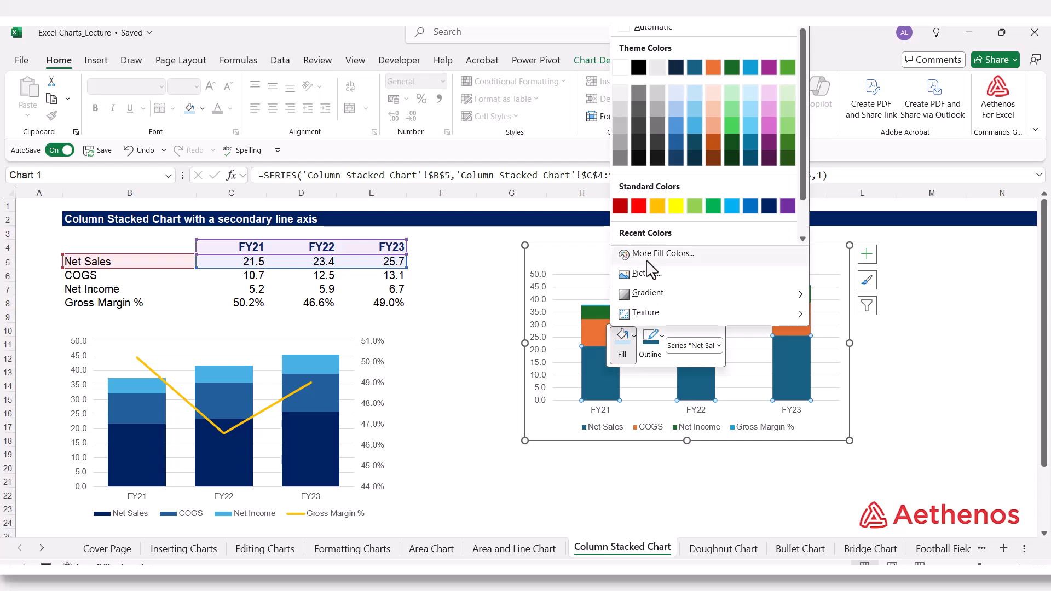
click(765, 208)
click(1012, 376)
Step: Fill the COGS series of the new chart with the medium blue theme colour, matching the finished chart
click(595, 336)
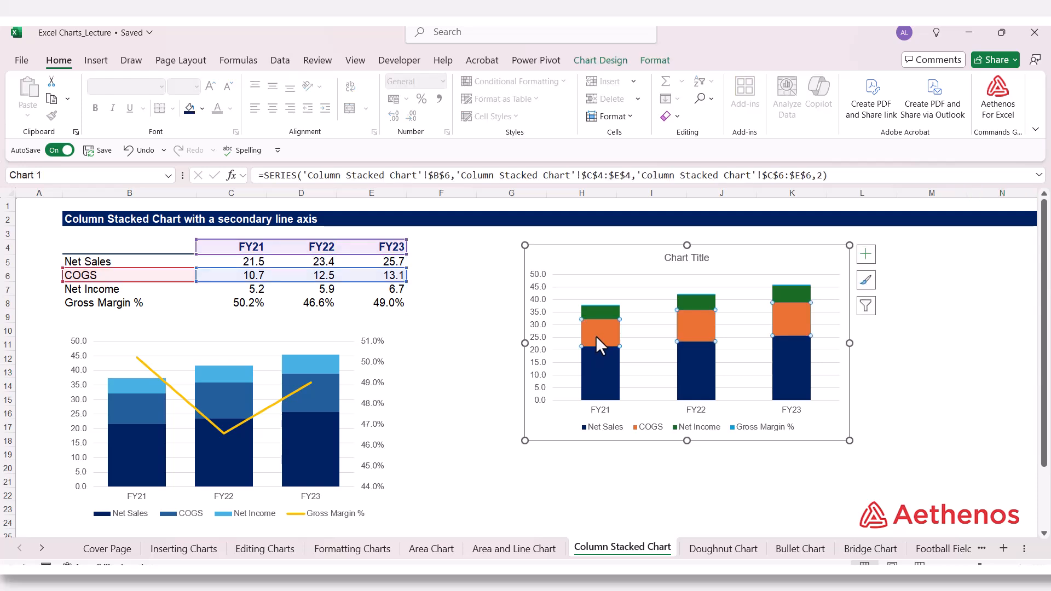
right_click(596, 336)
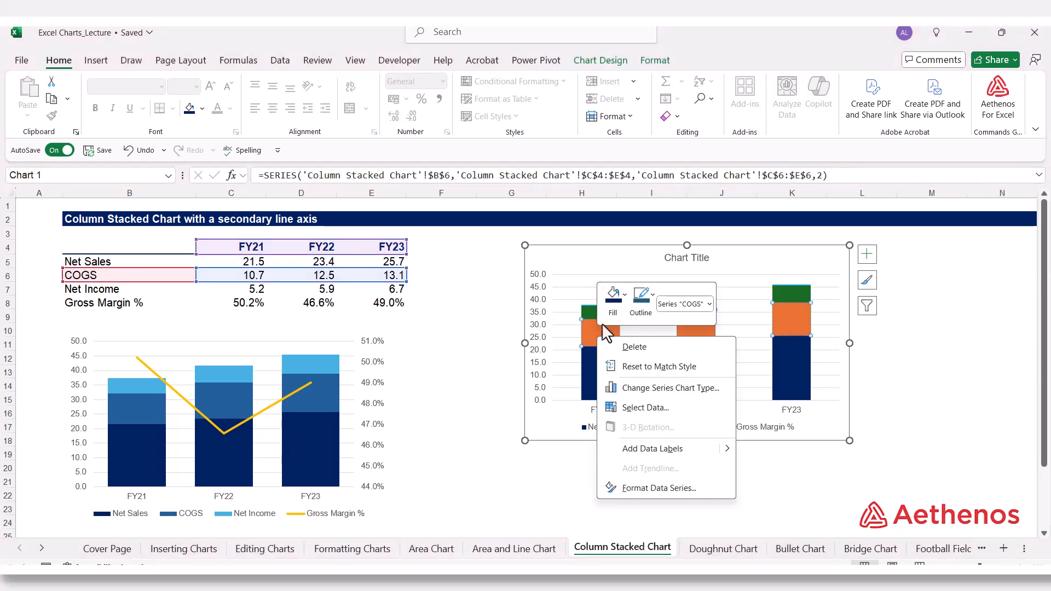
click(624, 296)
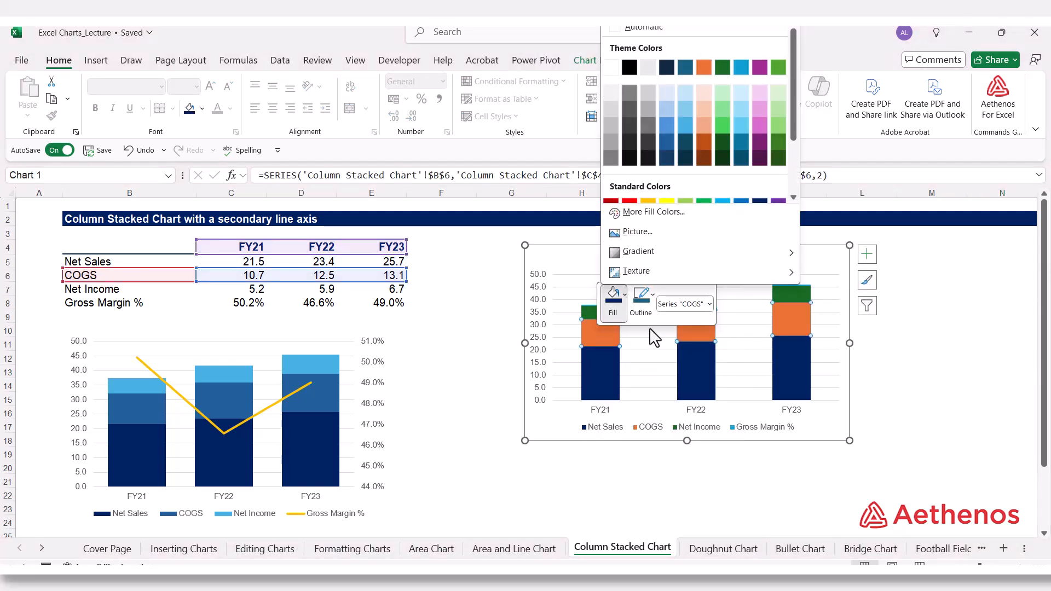
click(669, 143)
click(938, 336)
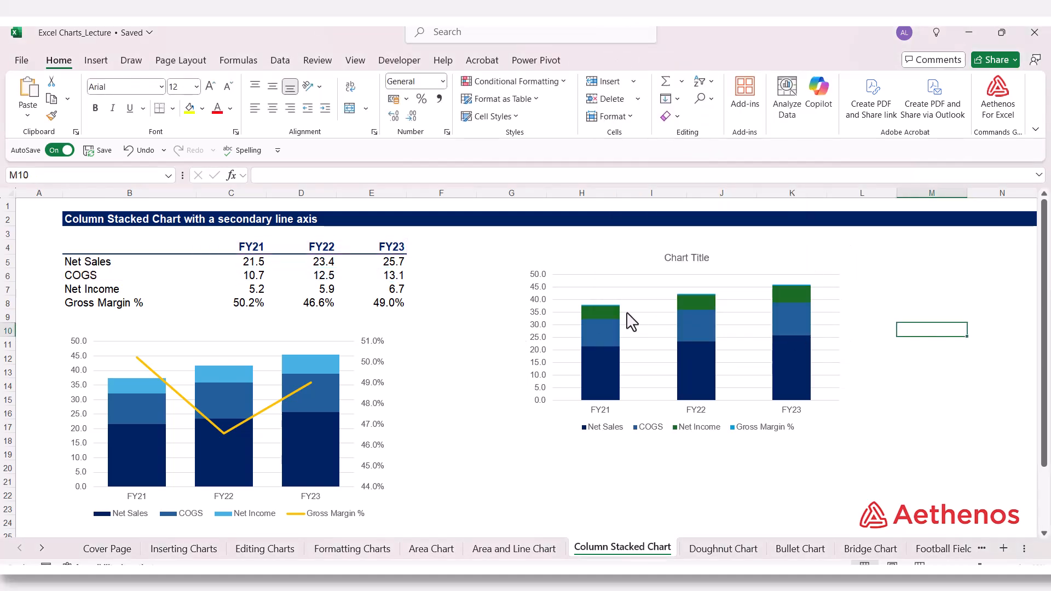
Step: Fill the Net Income series of the new chart with the light blue theme colour, matching the finished chart
click(605, 307)
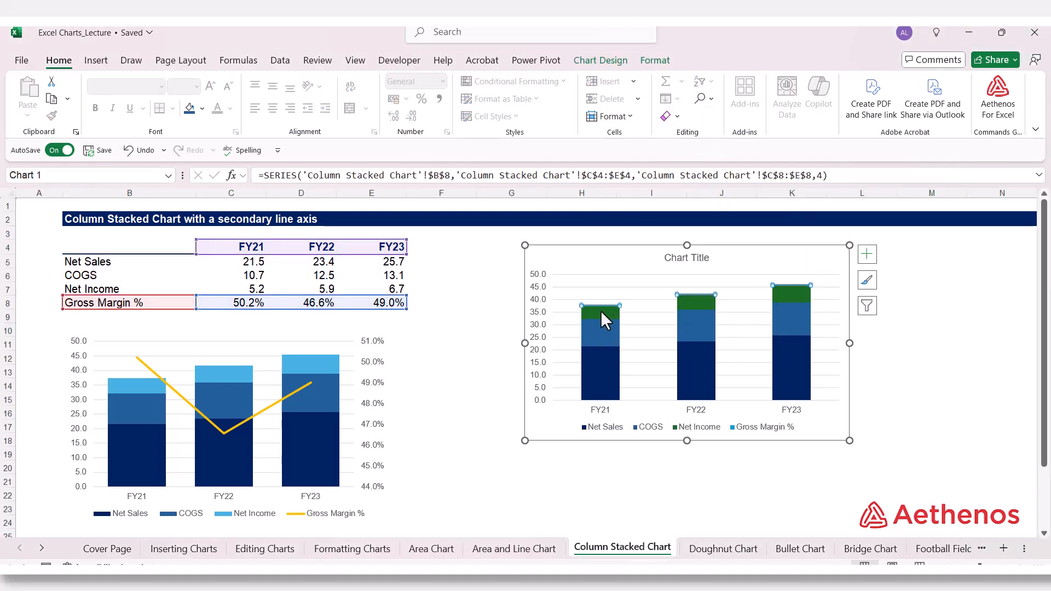
click(600, 310)
right_click(601, 310)
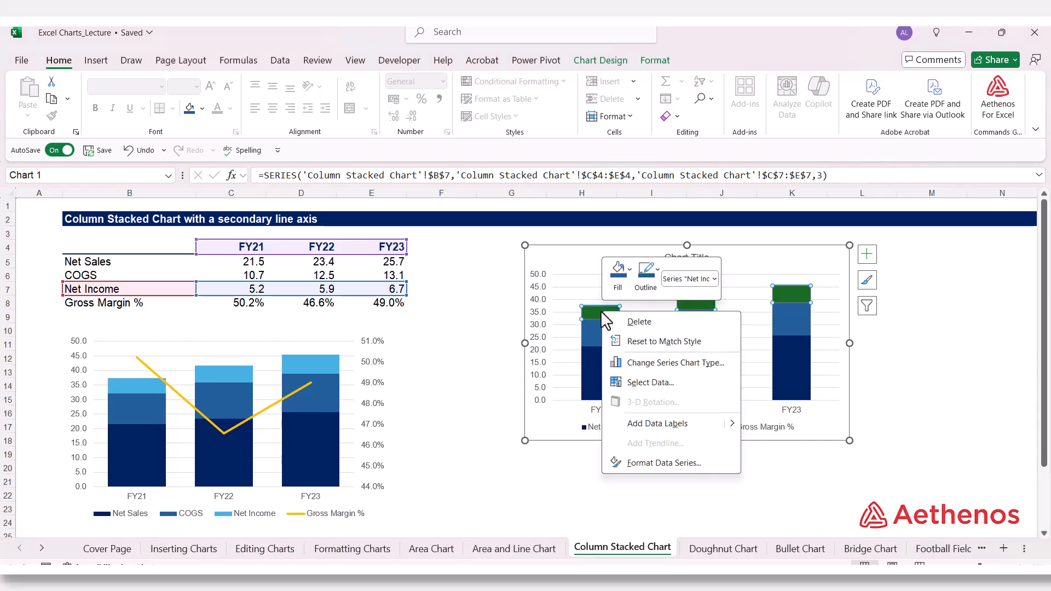
click(631, 268)
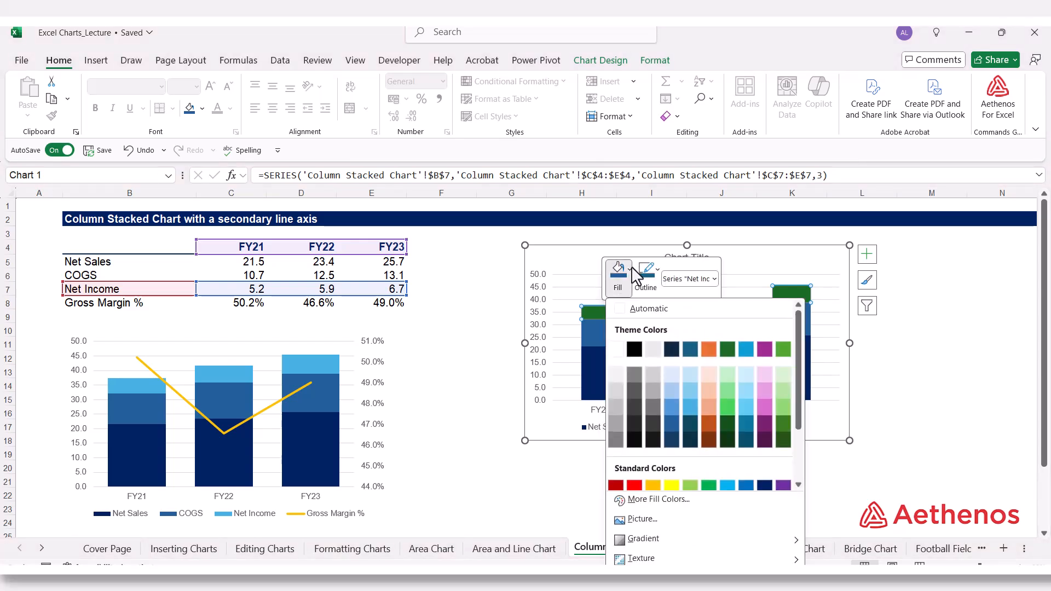
click(687, 403)
click(1006, 402)
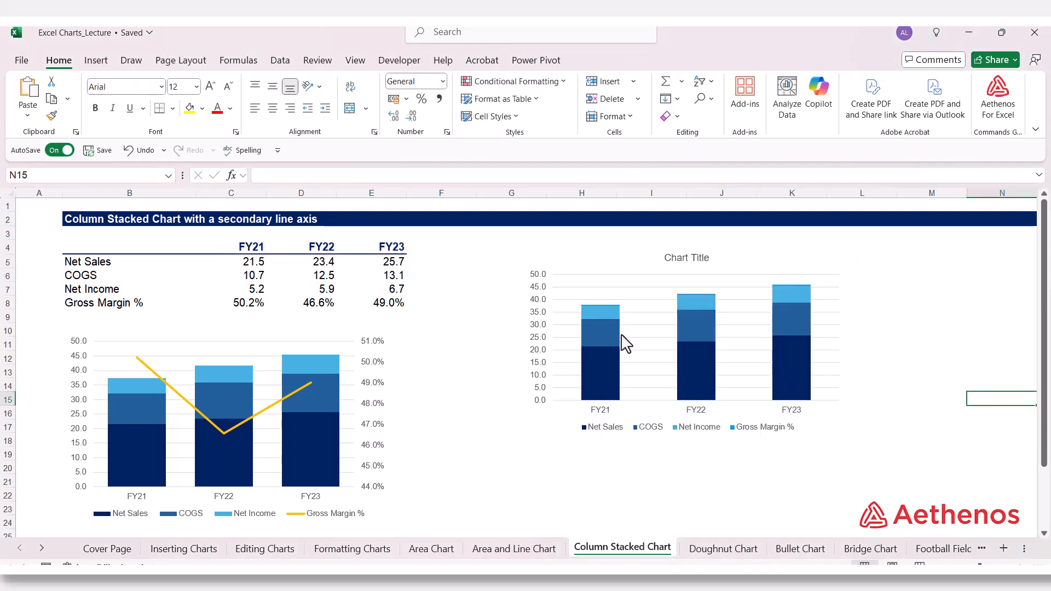
Step: Set the gap width of the new chart's stacked columns to 50%
click(603, 330)
click(602, 309)
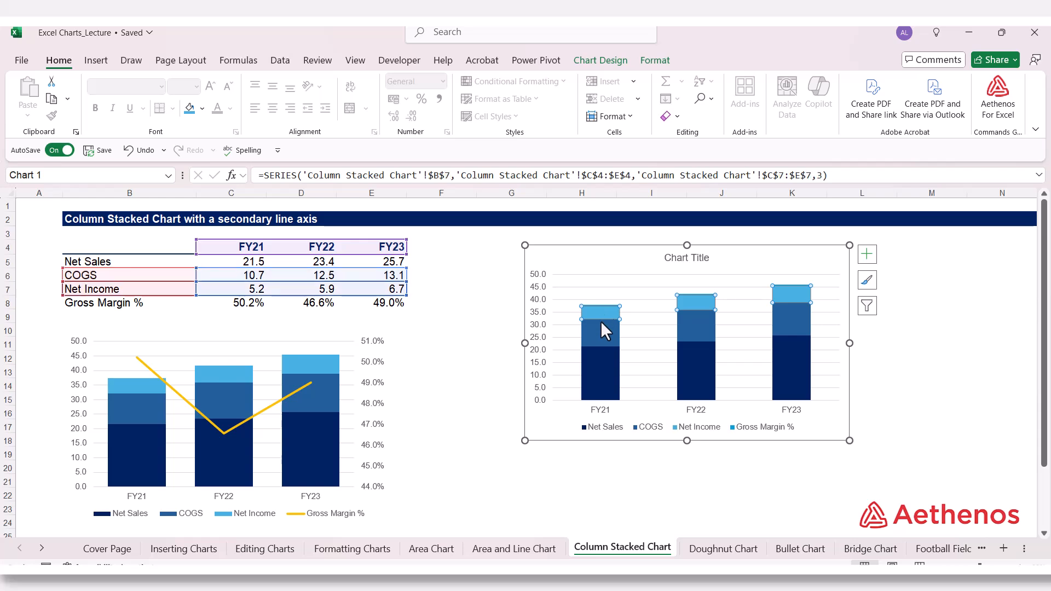
right_click(596, 370)
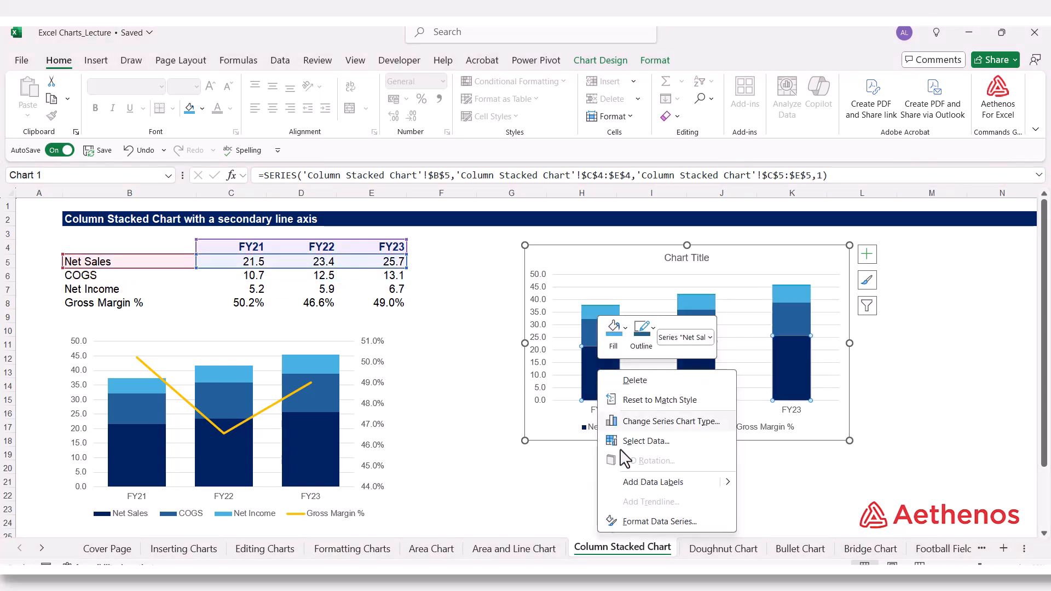
click(640, 523)
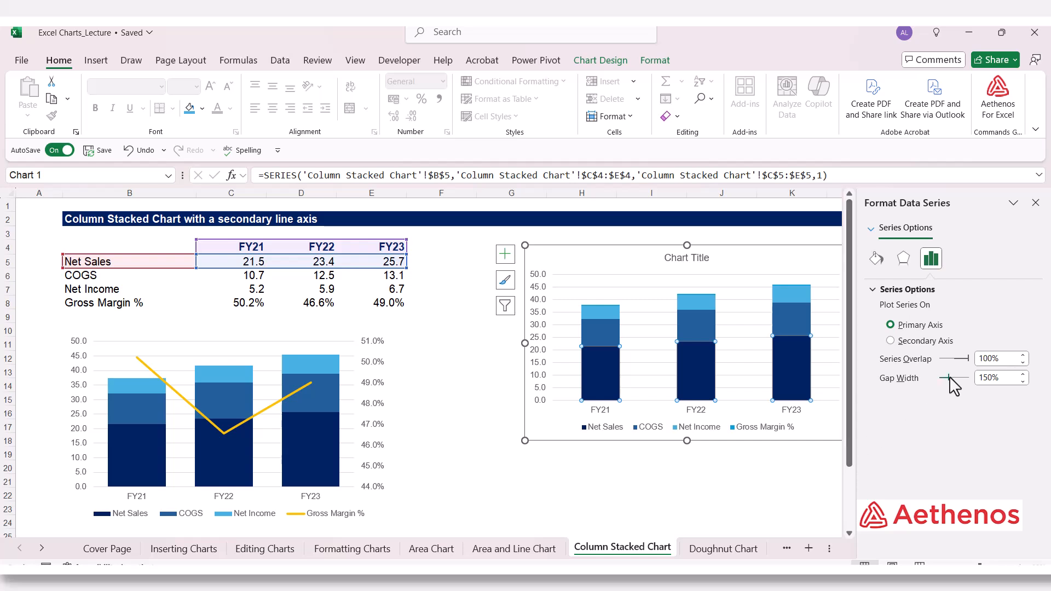
drag(949, 377, 943, 378)
click(1022, 375)
click(1023, 374)
click(1022, 374)
click(1022, 375)
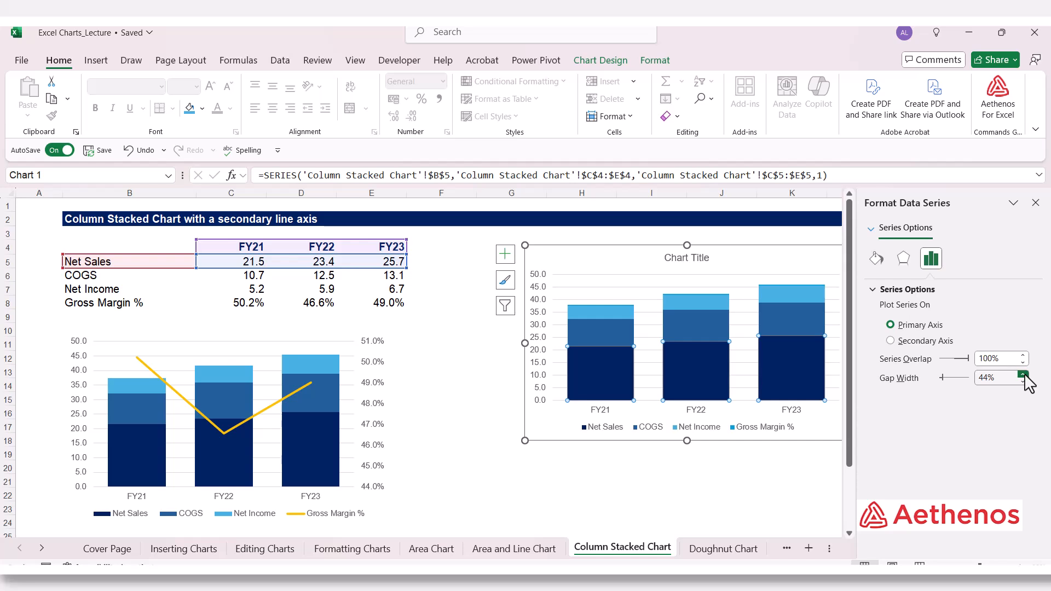
click(1023, 375)
click(1022, 374)
click(1022, 374)
click(1023, 374)
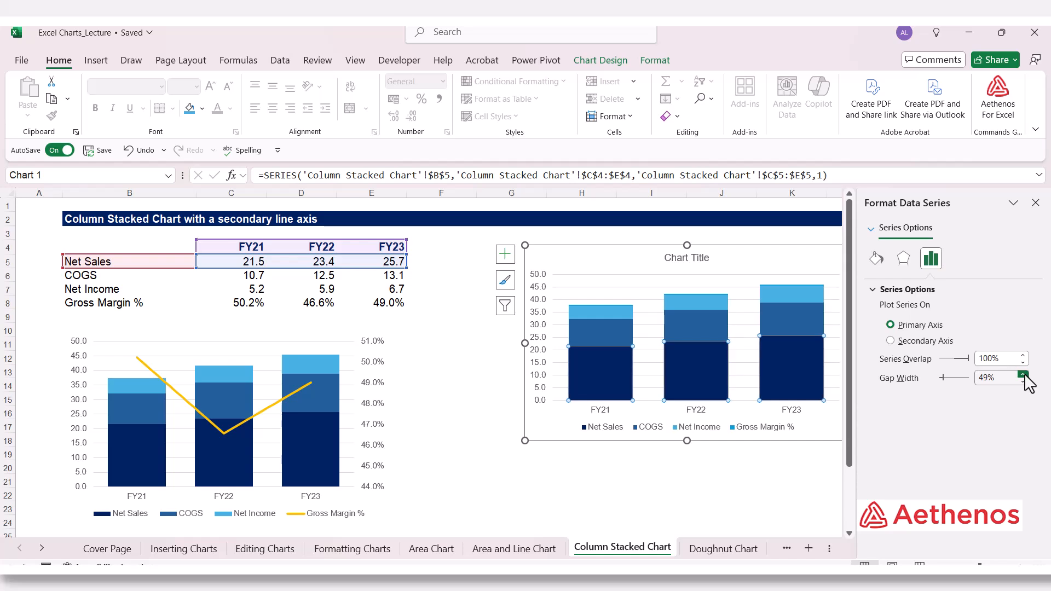
click(1023, 374)
click(1035, 202)
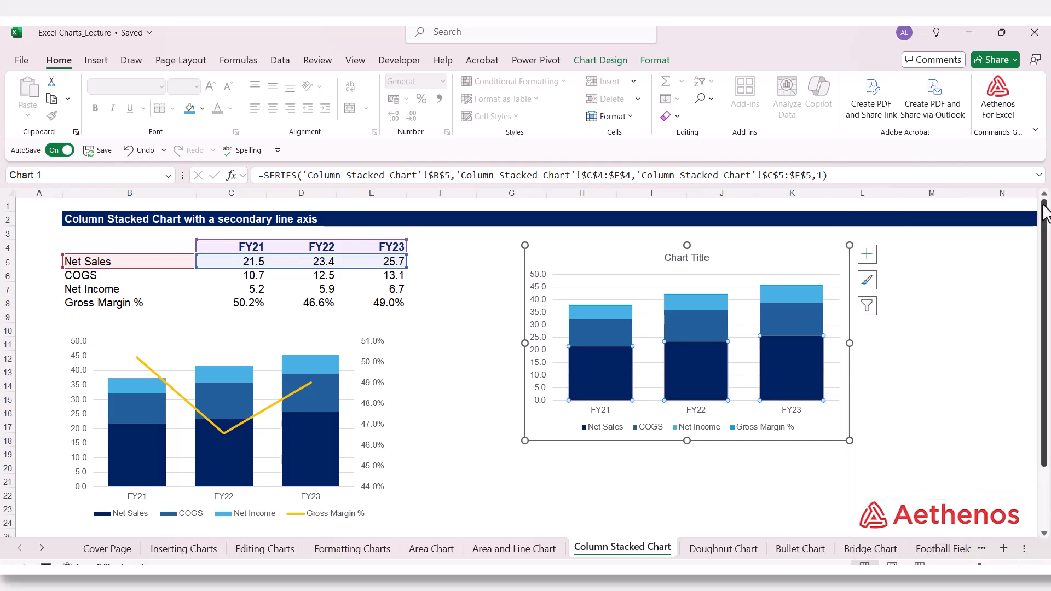
click(934, 345)
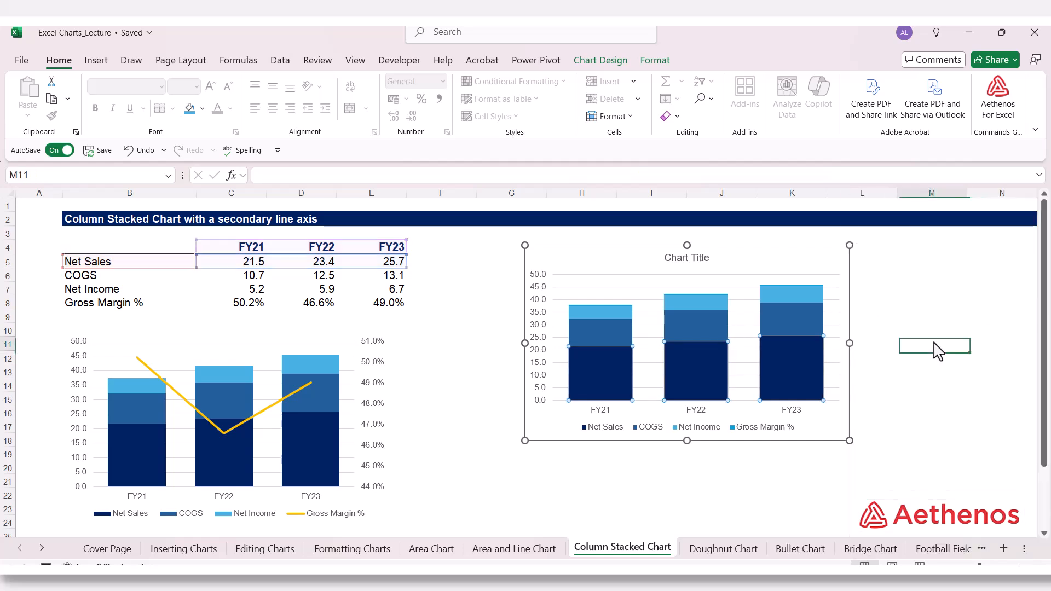
Step: Plot the Gross Margin % series of the new chart on the secondary axis
click(605, 305)
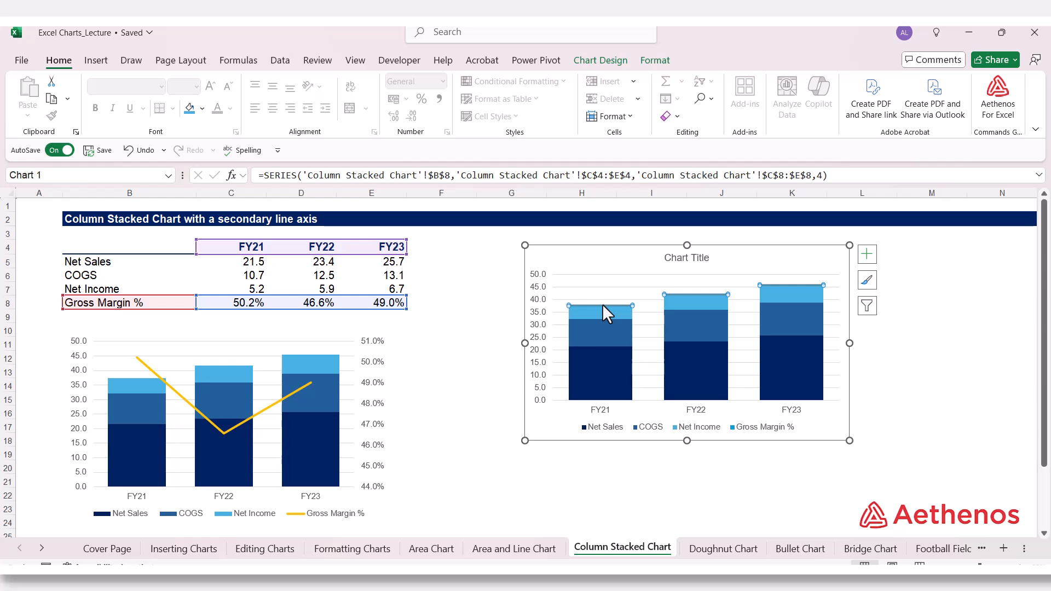
right_click(602, 304)
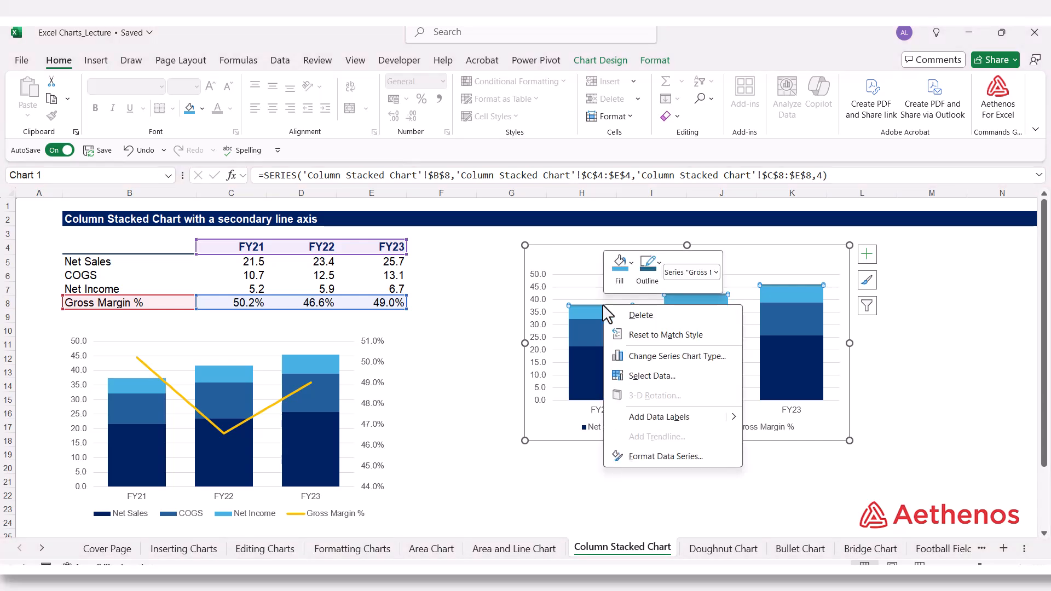
click(644, 458)
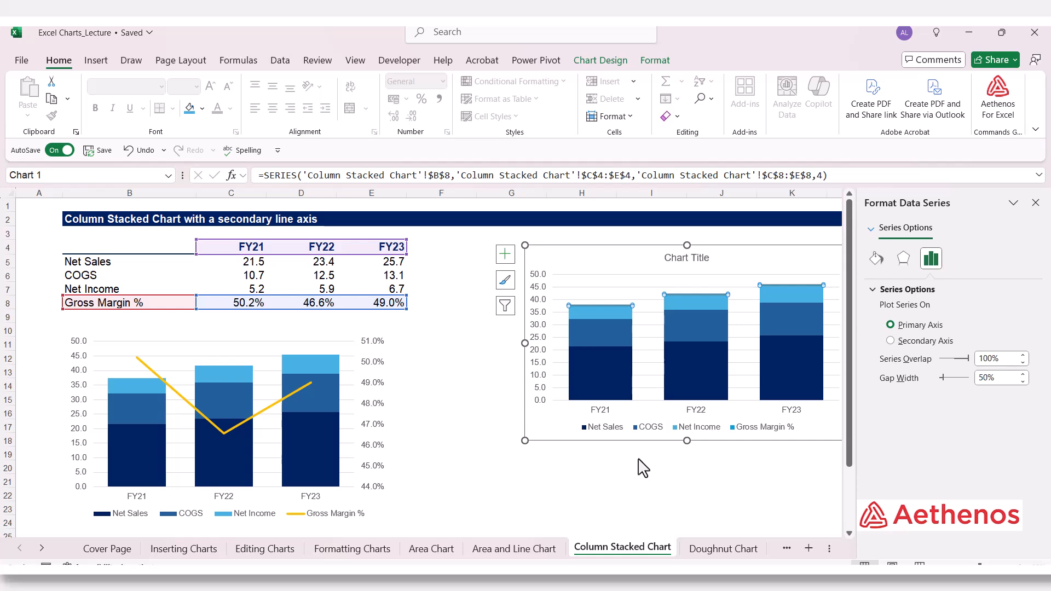
click(891, 341)
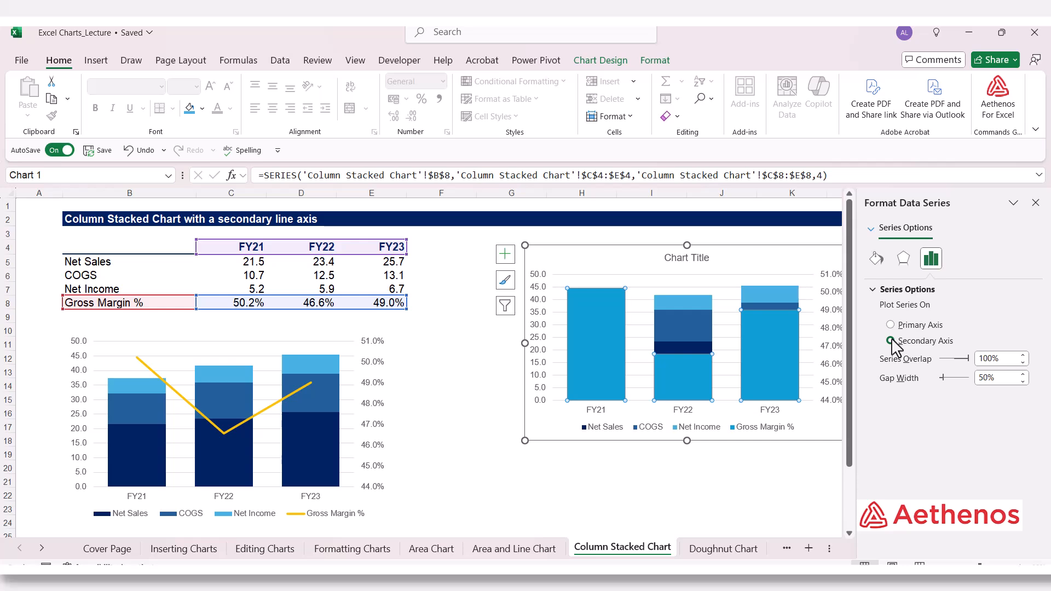
click(1035, 203)
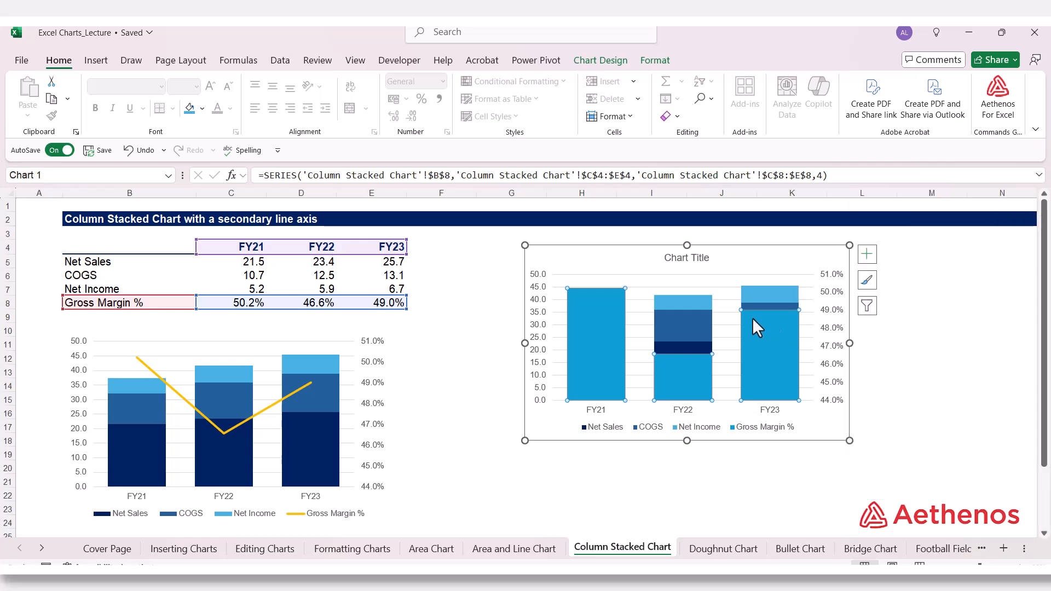
Step: Change the Gross Margin % series to a Line chart type, keeping the other series as Stacked Column
right_click(687, 354)
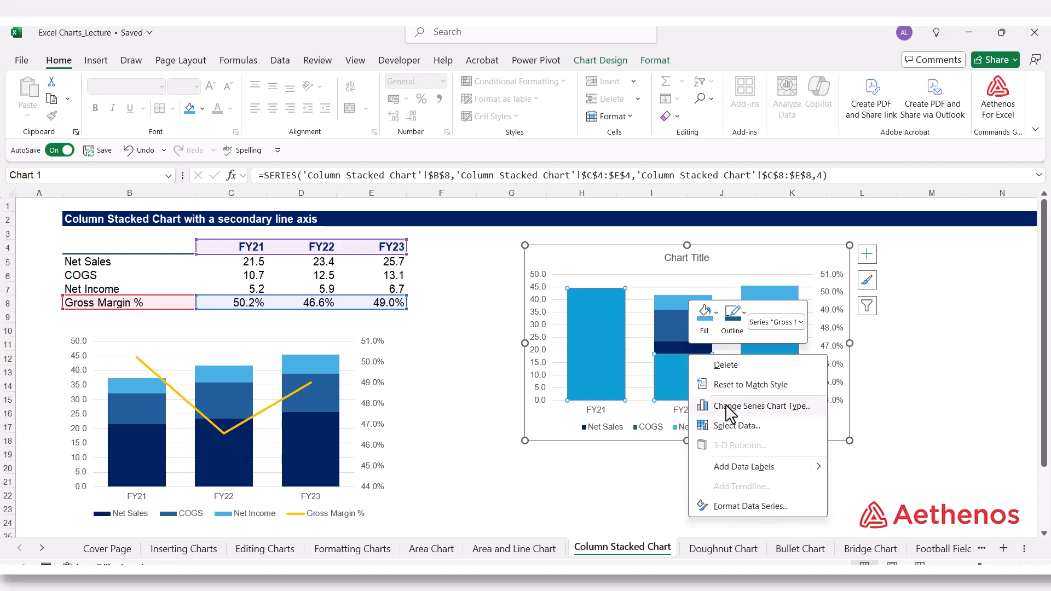
click(728, 406)
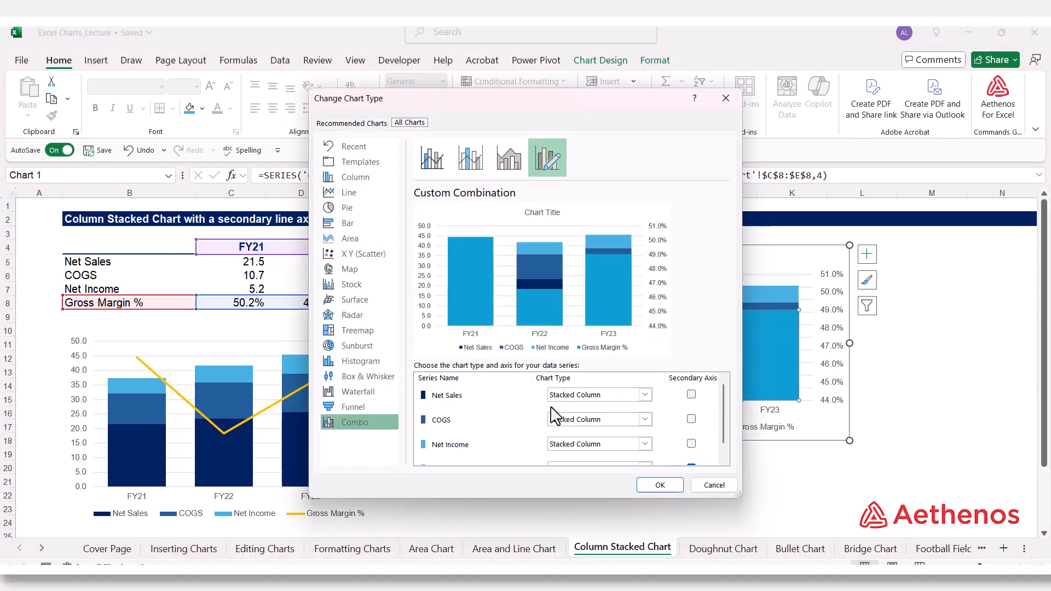
scroll(528, 419, down, 1)
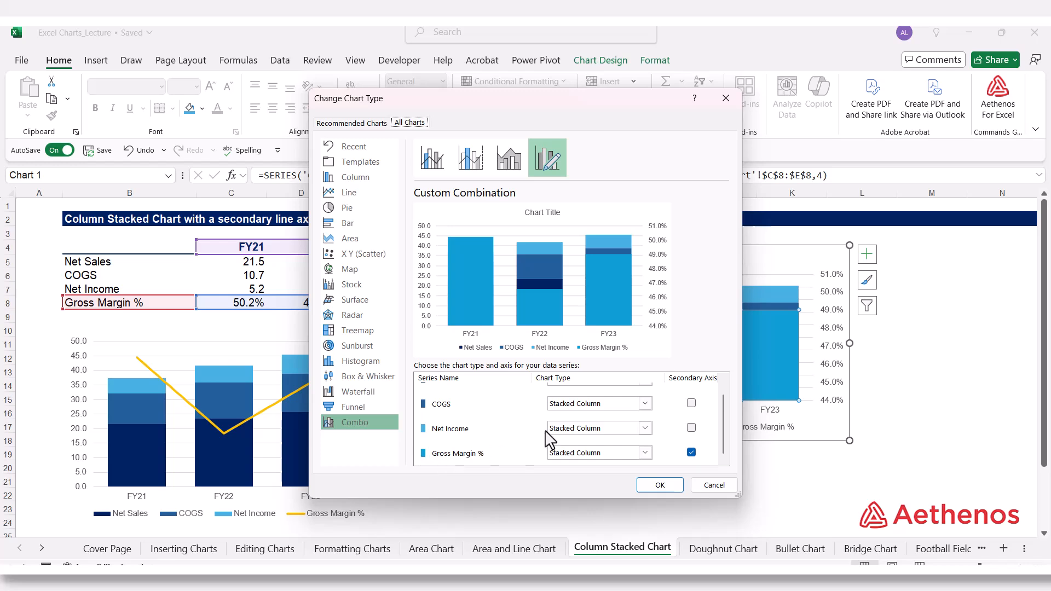
scroll(547, 432, up, 1)
scroll(581, 438, down, 1)
click(645, 454)
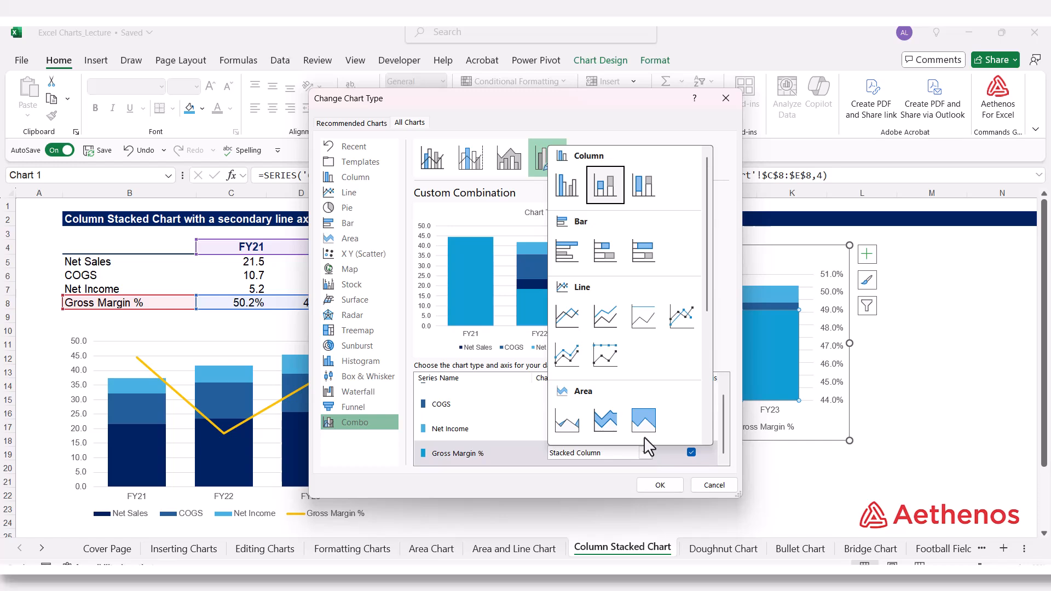
click(569, 327)
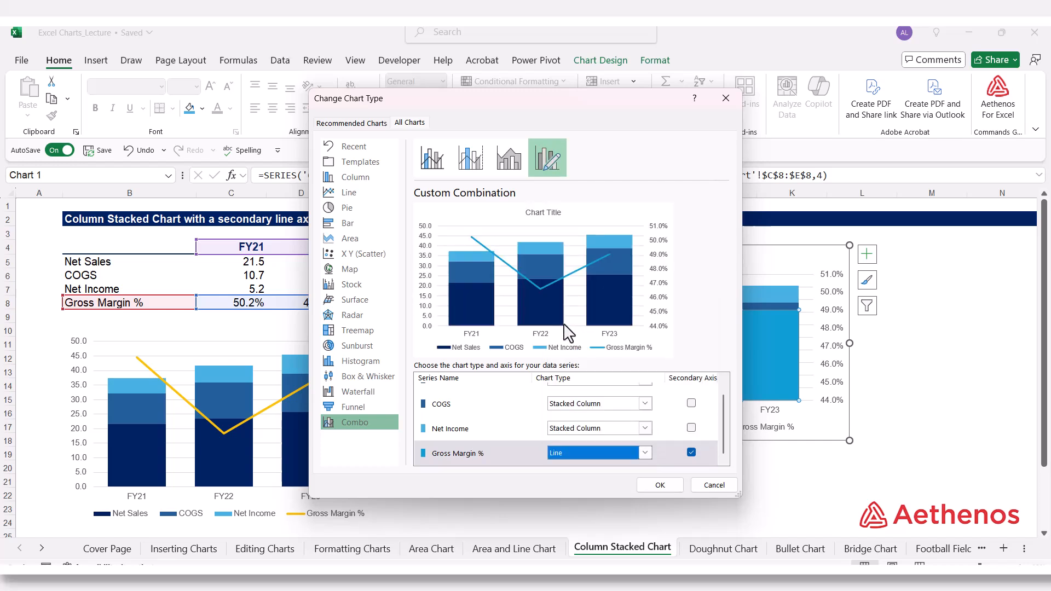
scroll(606, 435, up, 1)
scroll(602, 432, down, 1)
click(661, 485)
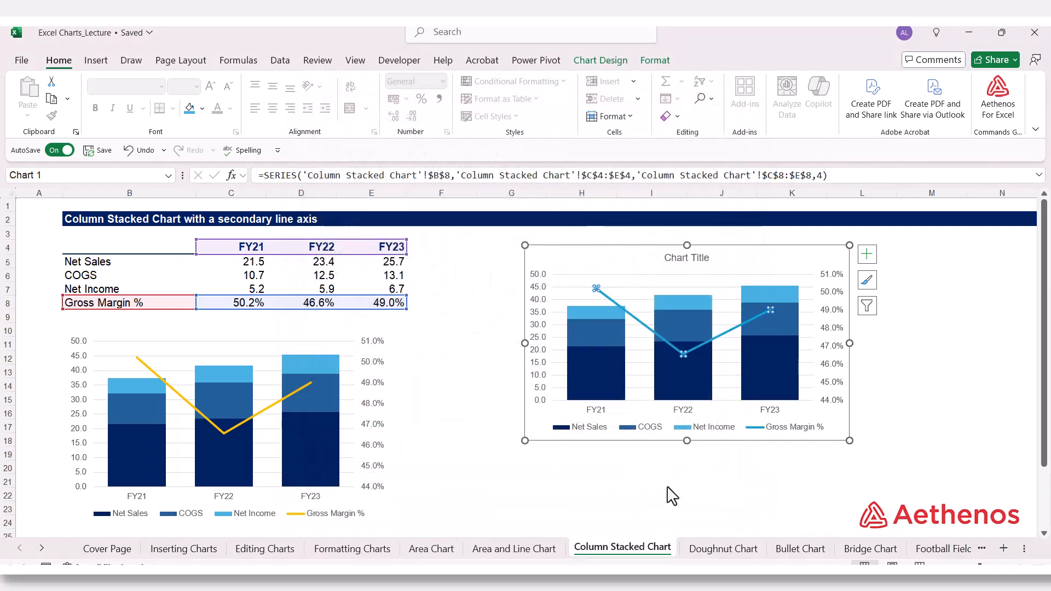
click(813, 511)
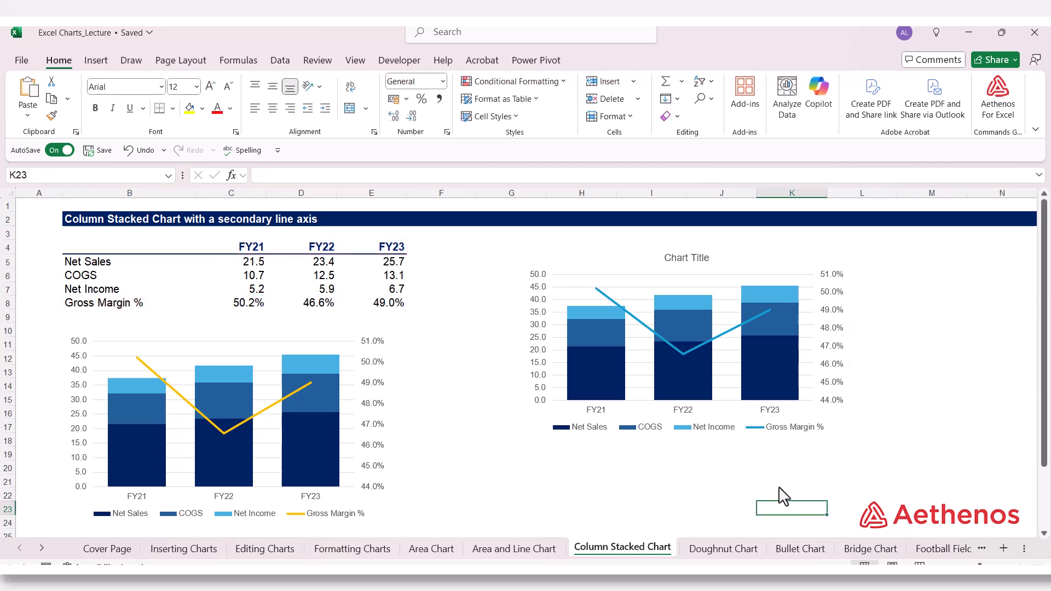
Step: Set the outline of the Gross Margin % line to a custom light yellow colour
click(708, 344)
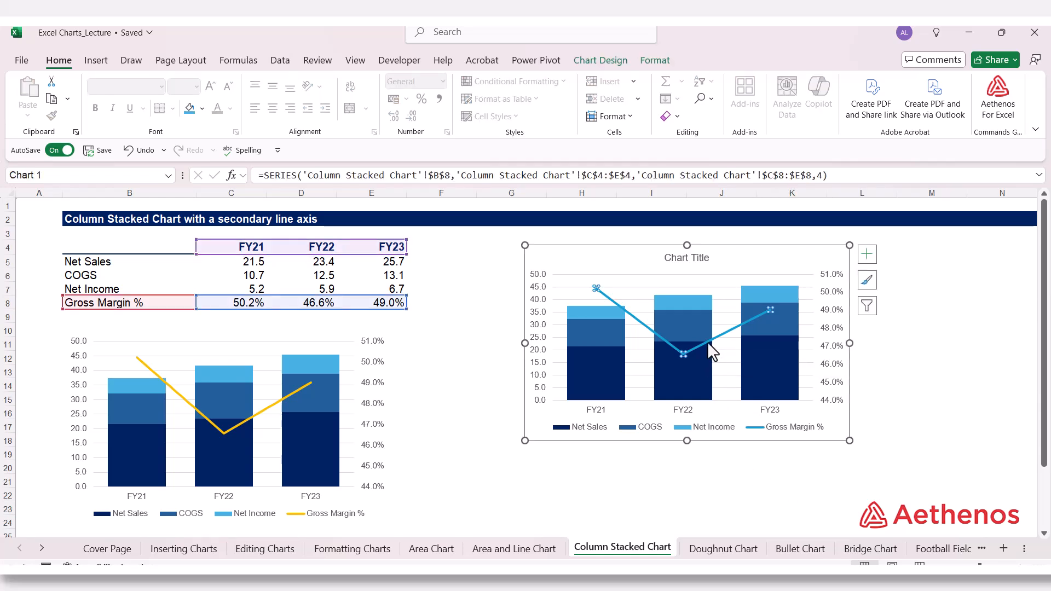
right_click(708, 343)
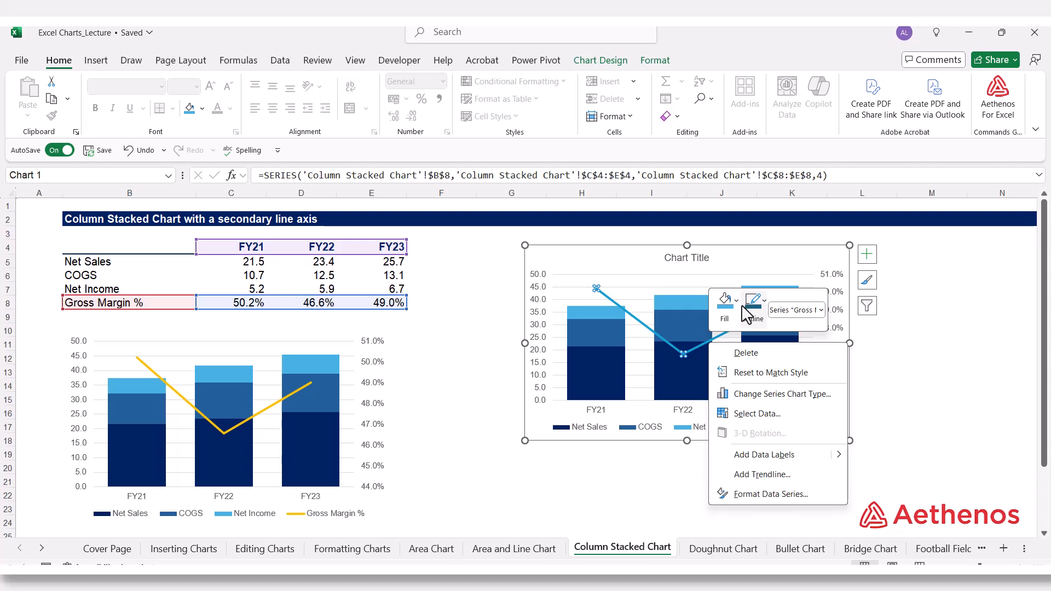
click(741, 303)
click(744, 309)
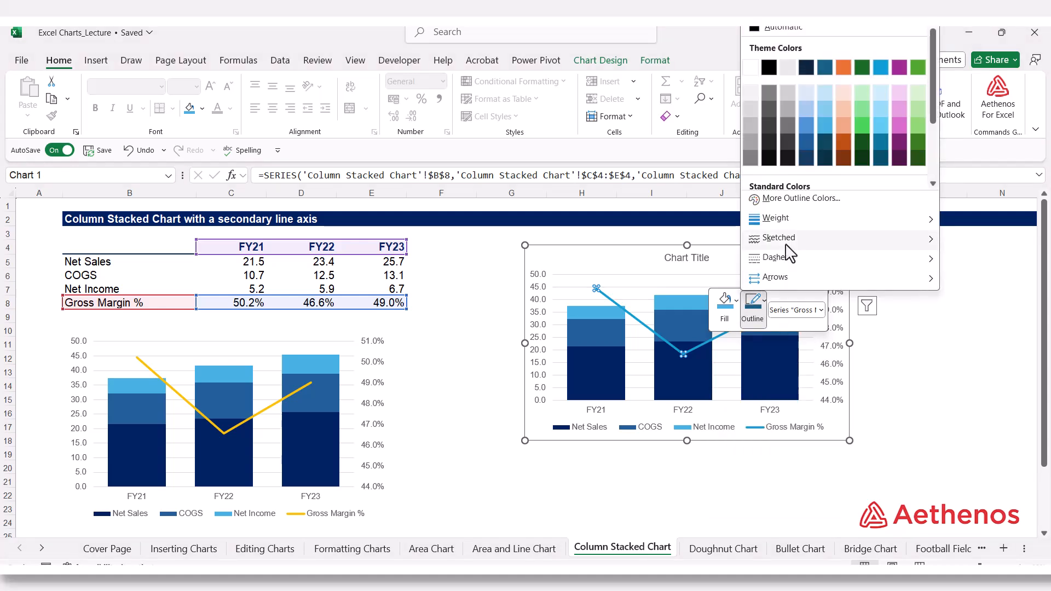
mouse_move(792, 244)
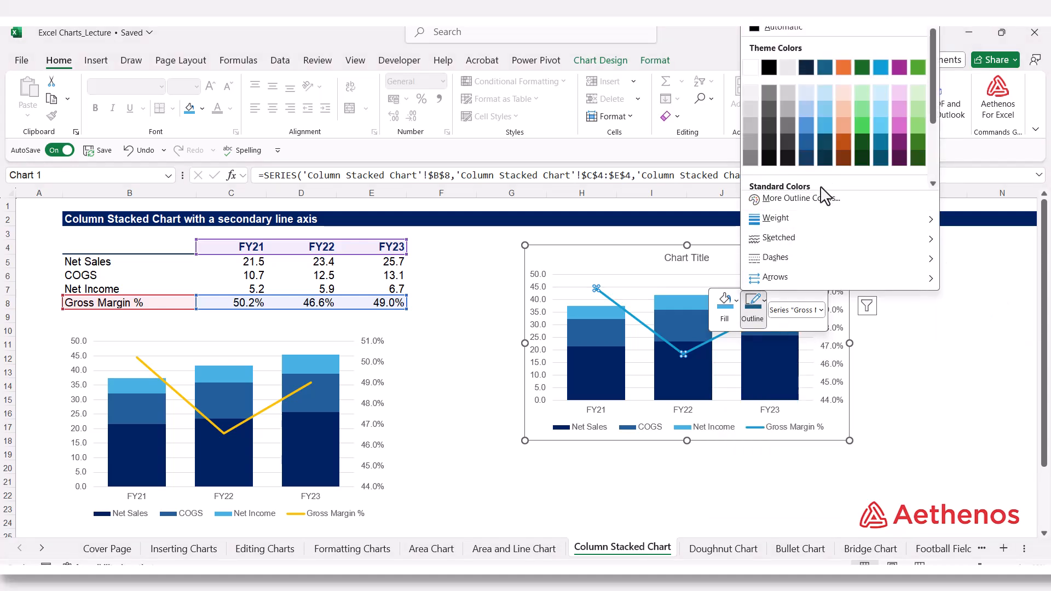
click(801, 199)
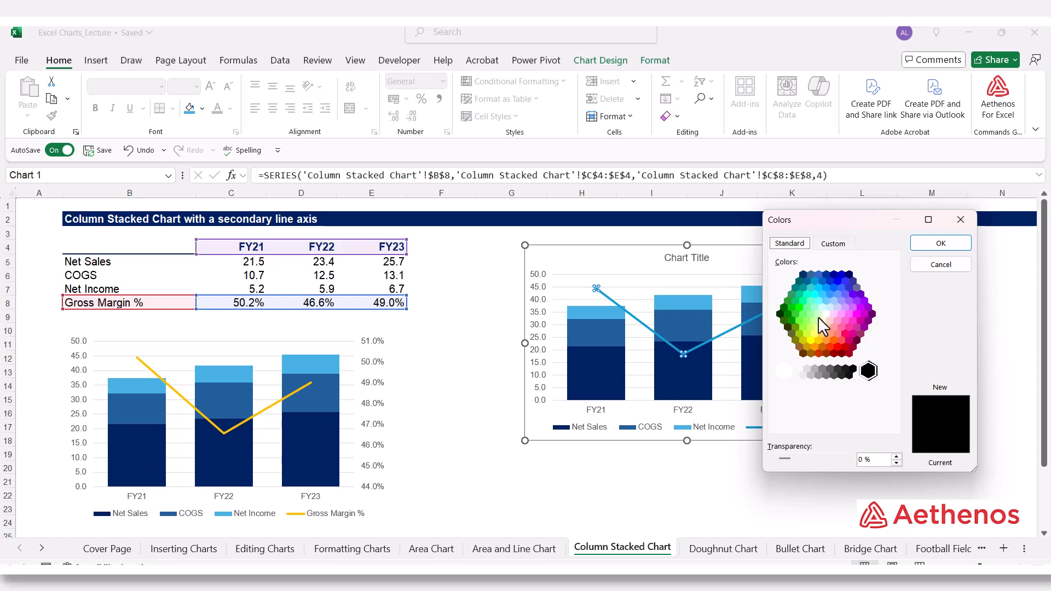
click(818, 332)
click(818, 339)
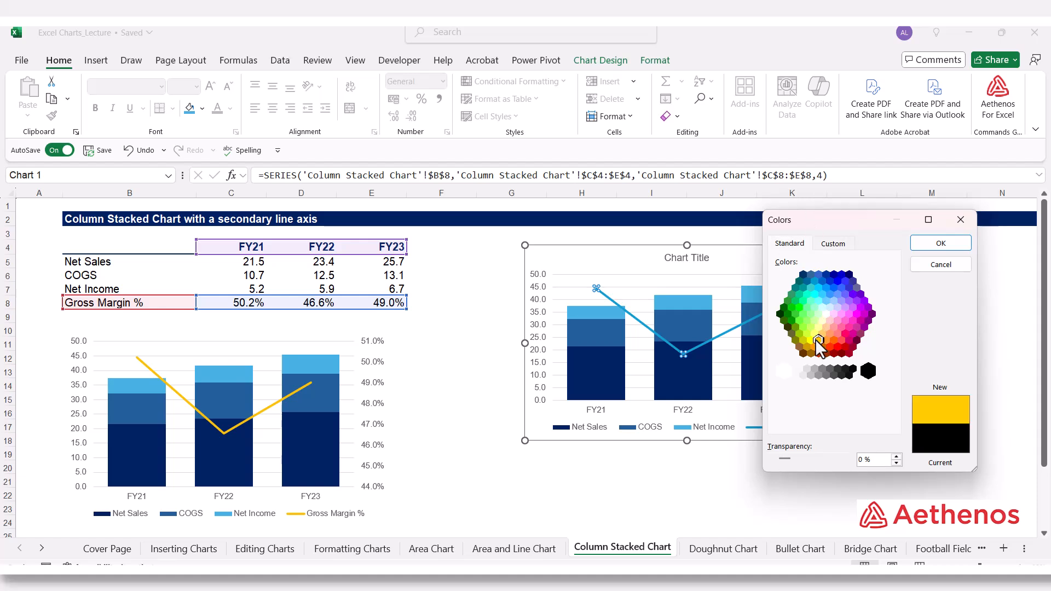
click(815, 333)
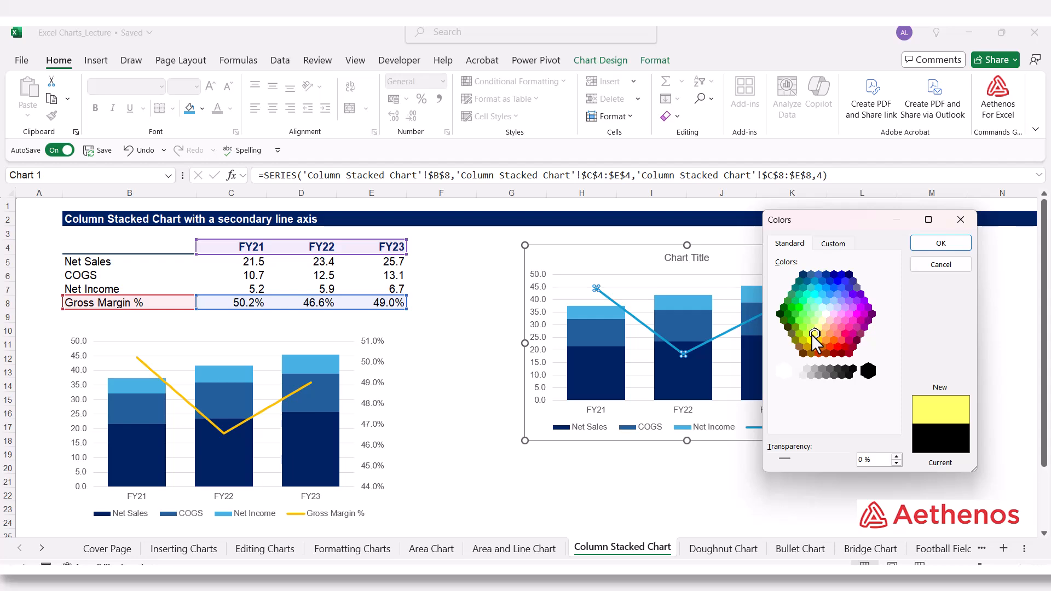
click(941, 243)
click(980, 318)
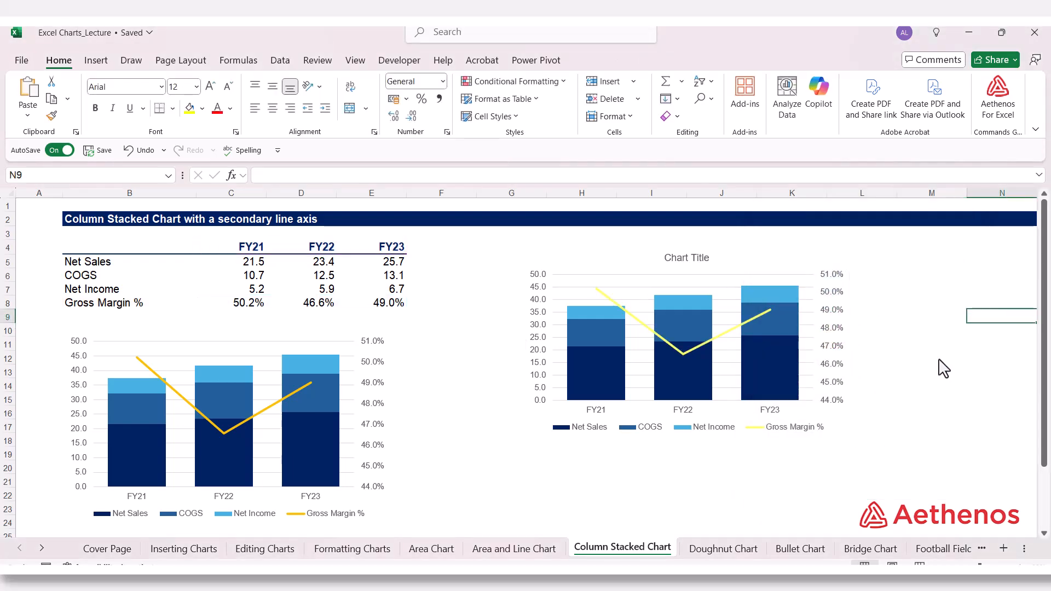
click(933, 316)
Step: Try to recolour the Gross Margin % line by giving the series the standard golden orange fill
click(633, 318)
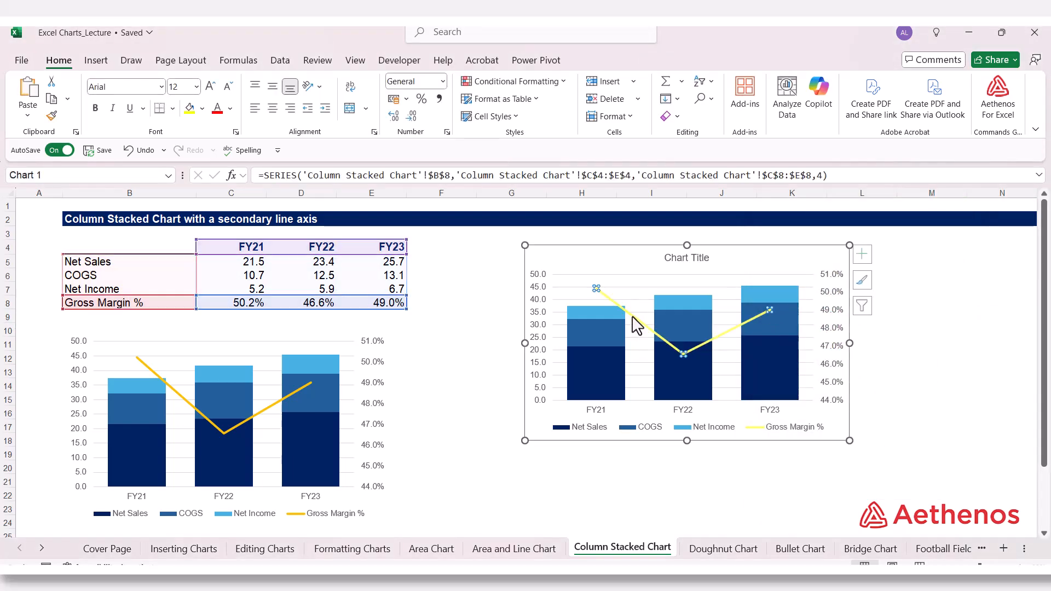
right_click(633, 318)
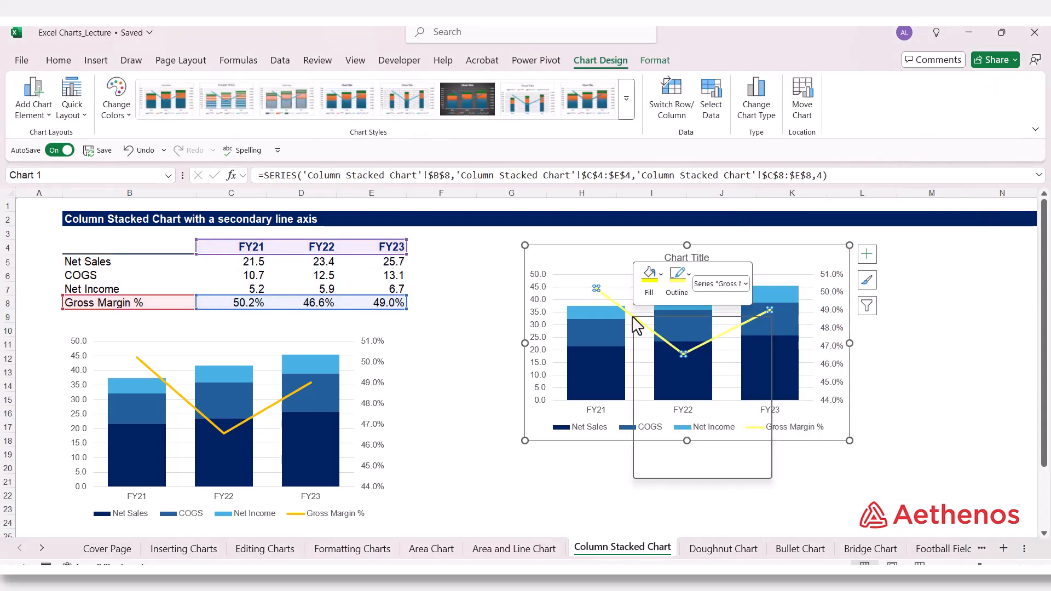
click(661, 278)
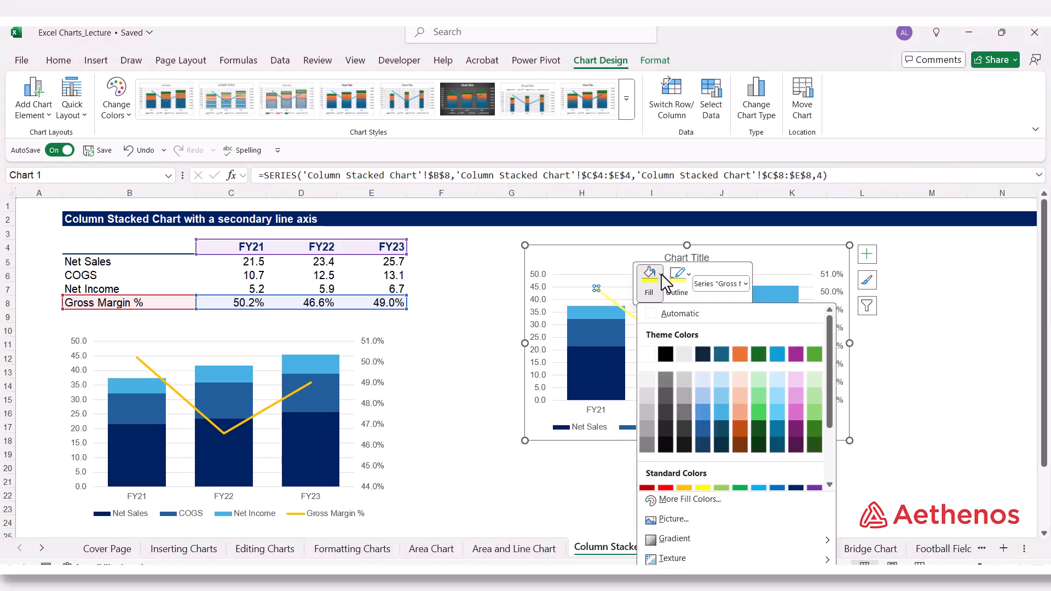
click(684, 487)
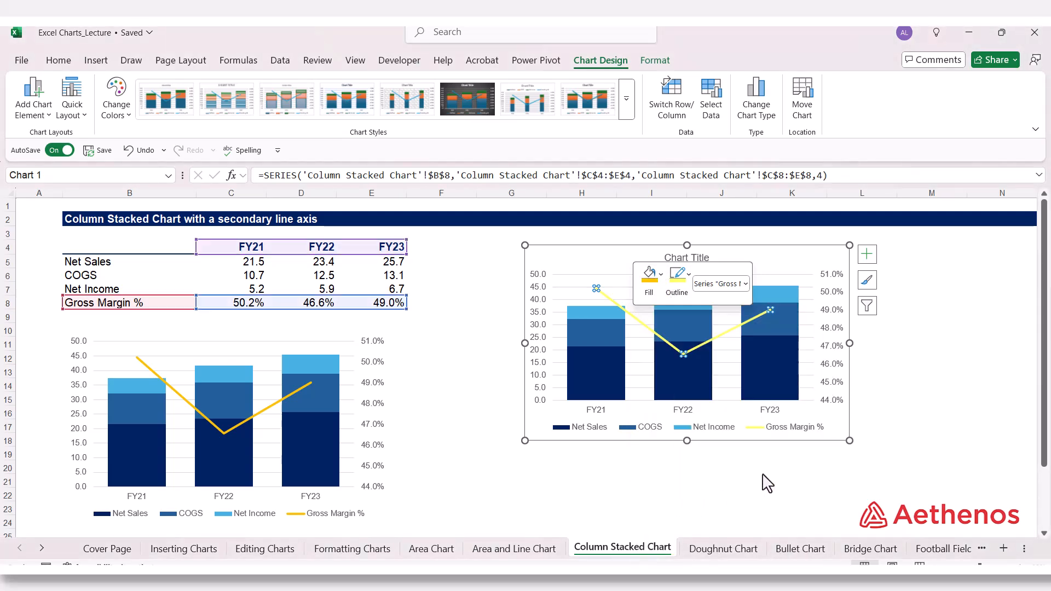
click(660, 275)
click(690, 483)
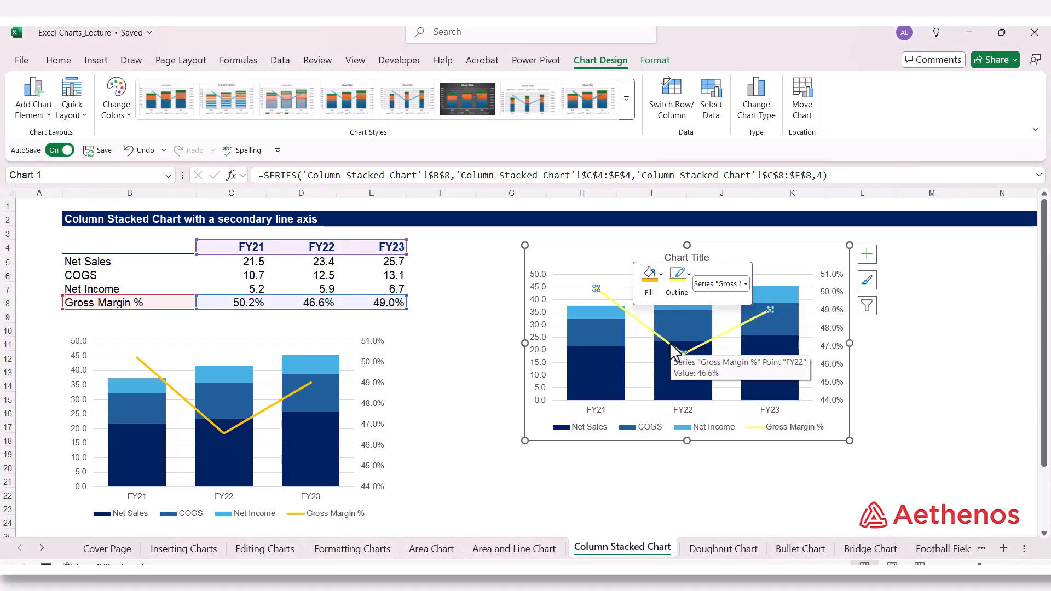
Step: Set the outline of the Gross Margin % line to the standard golden orange colour, matching the finished chart
click(679, 276)
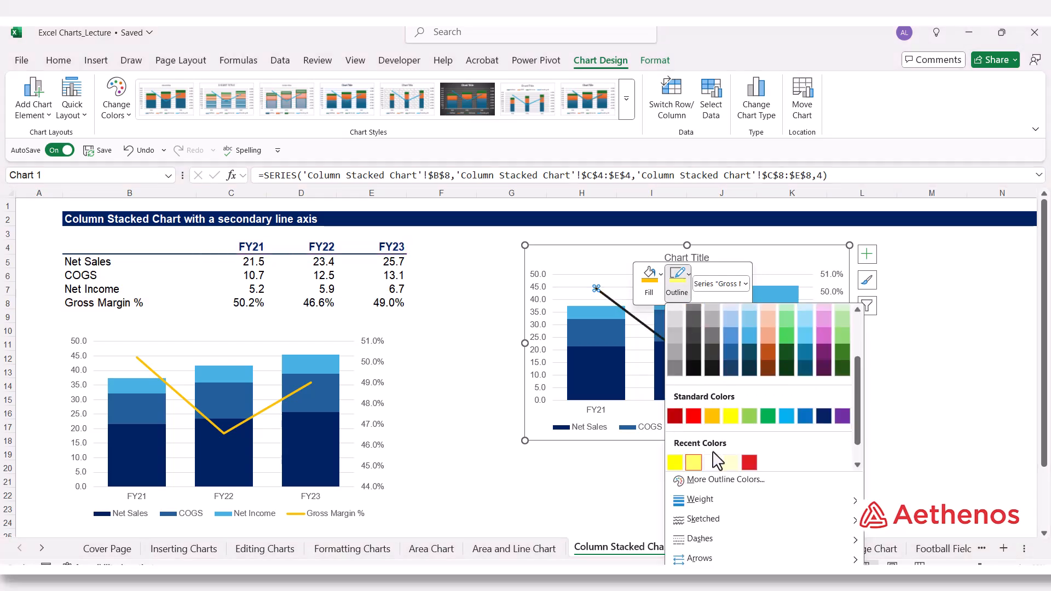
click(712, 416)
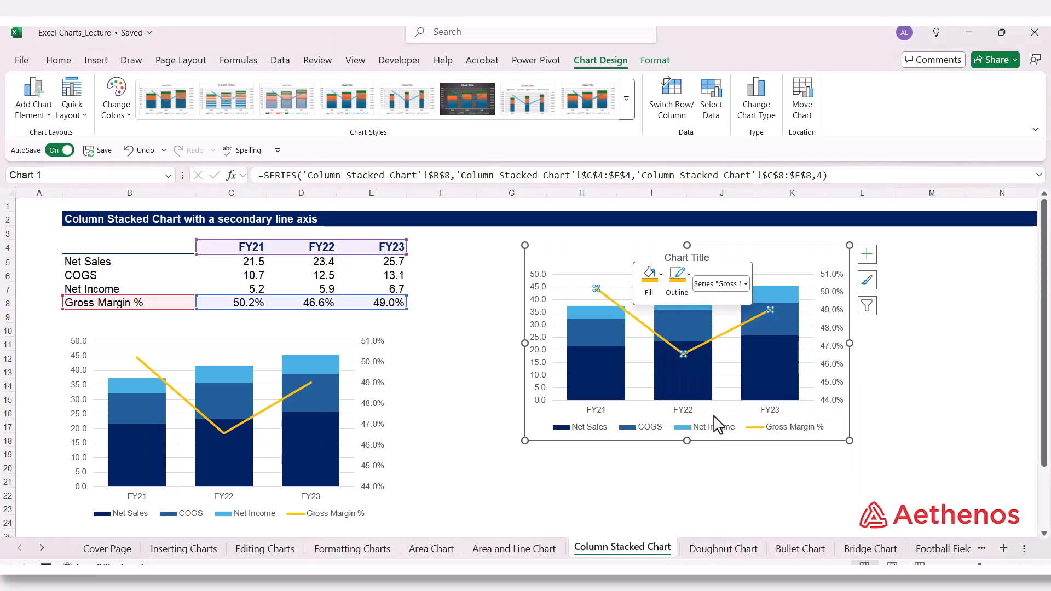
click(947, 394)
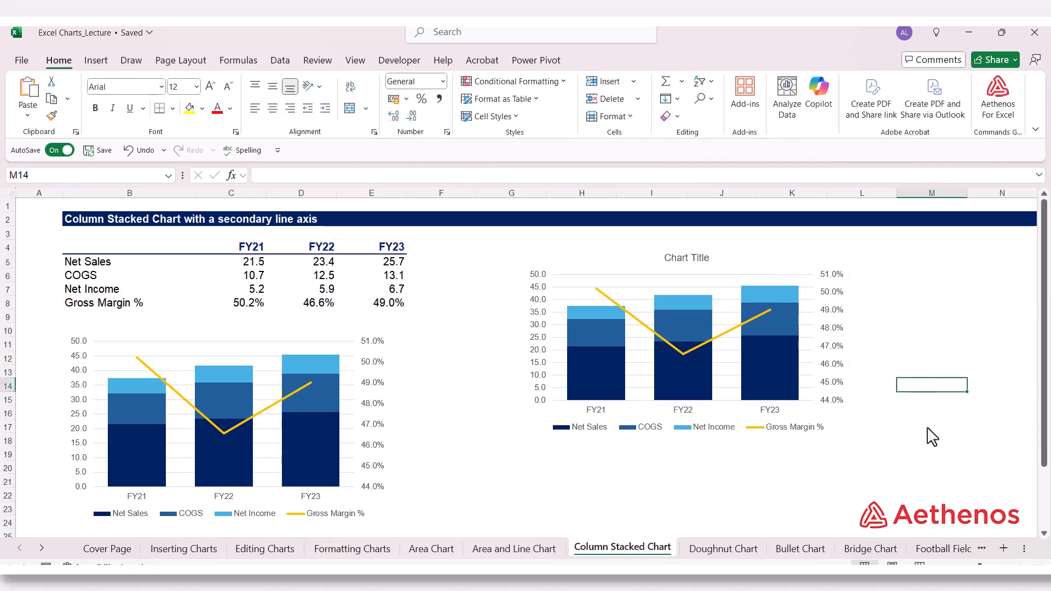
click(939, 414)
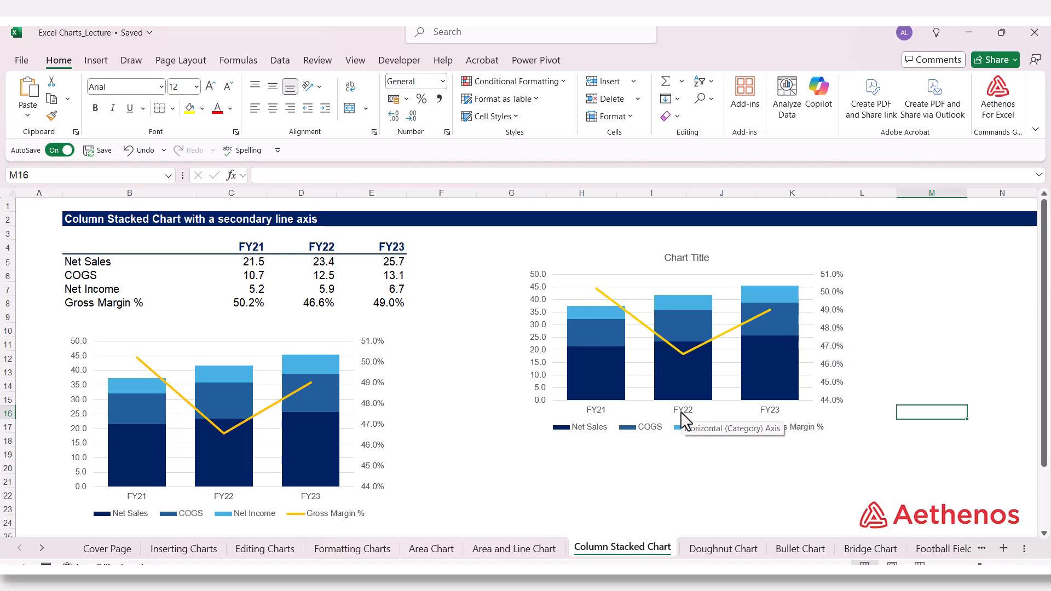
click(929, 334)
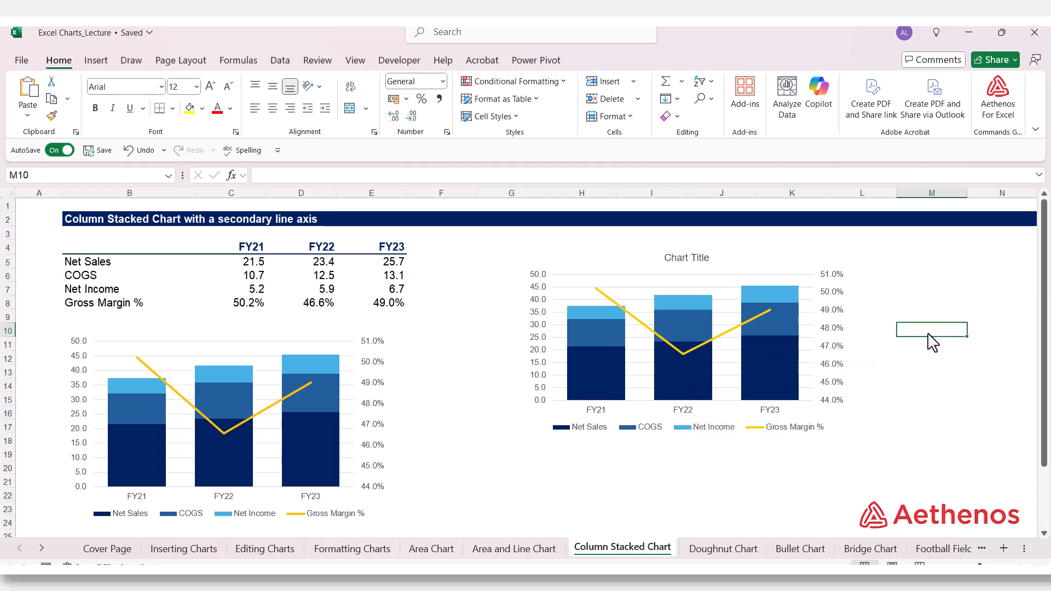